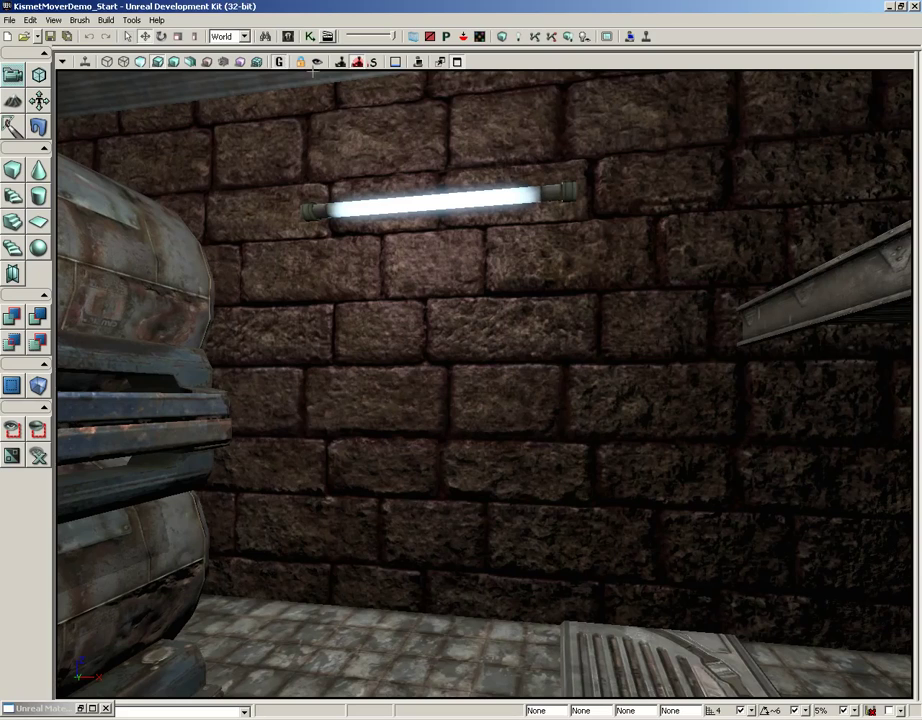
- Open M_BrickDemo in the Material Editor and inspect the existing TexCoord and Bump Offset nodes
click(290, 37)
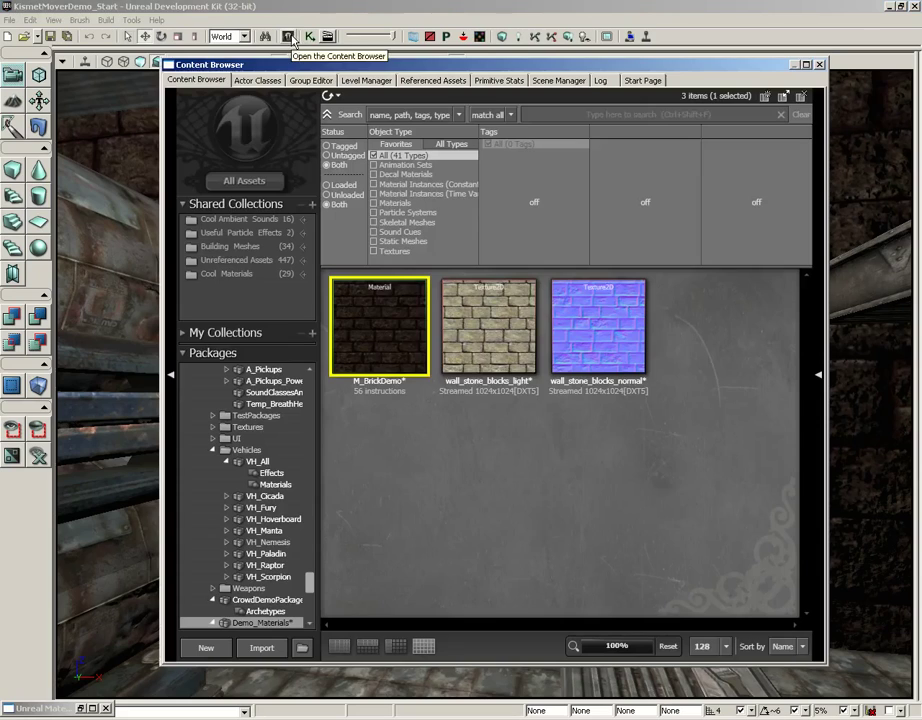
double_click(375, 316)
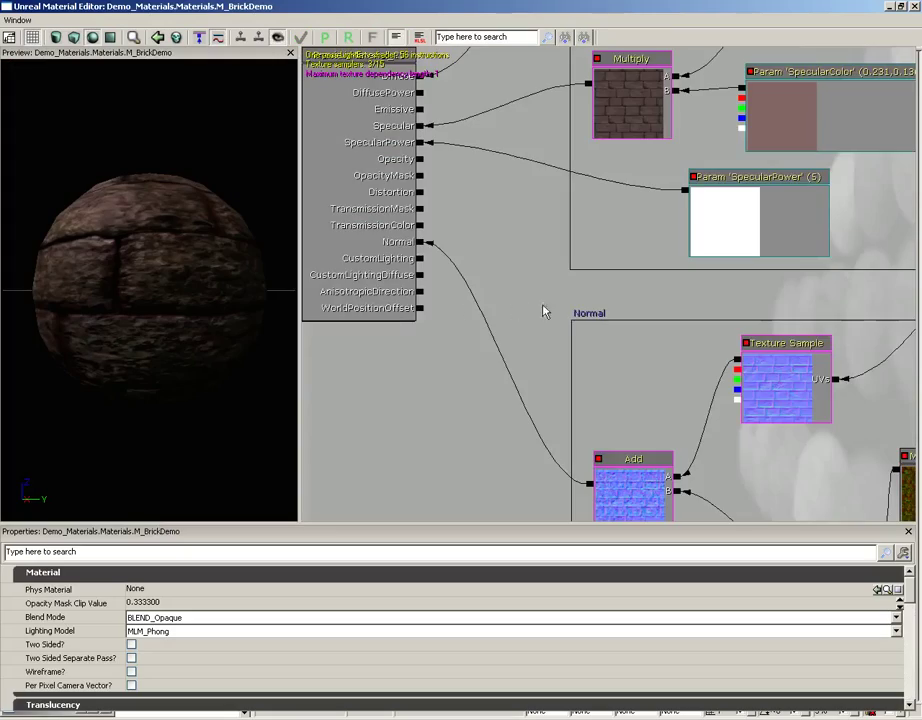
scroll(545, 313, up, 3)
drag(668, 334, 494, 214)
click(622, 402)
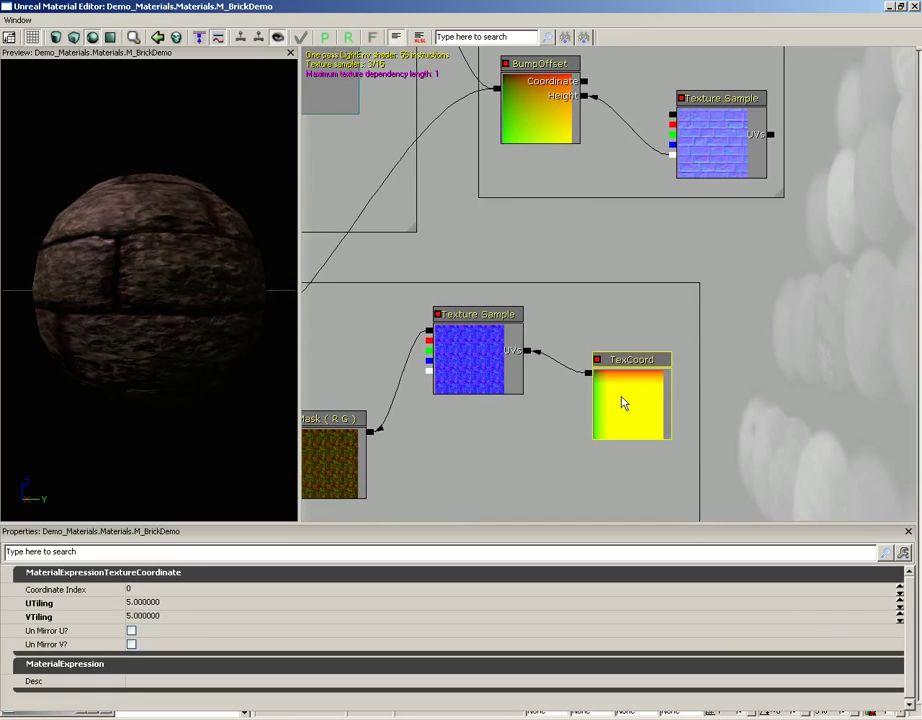
drag(611, 251, 560, 465)
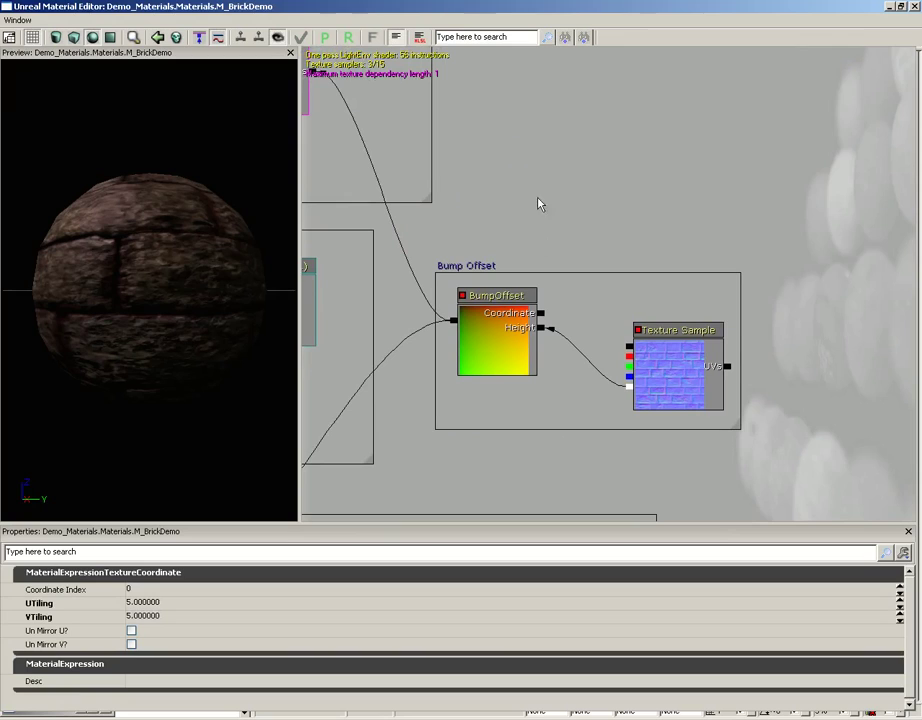
- Add a new TextureCoordinate node and wire it into BumpOffset's Coordinate input
right_click(590, 132)
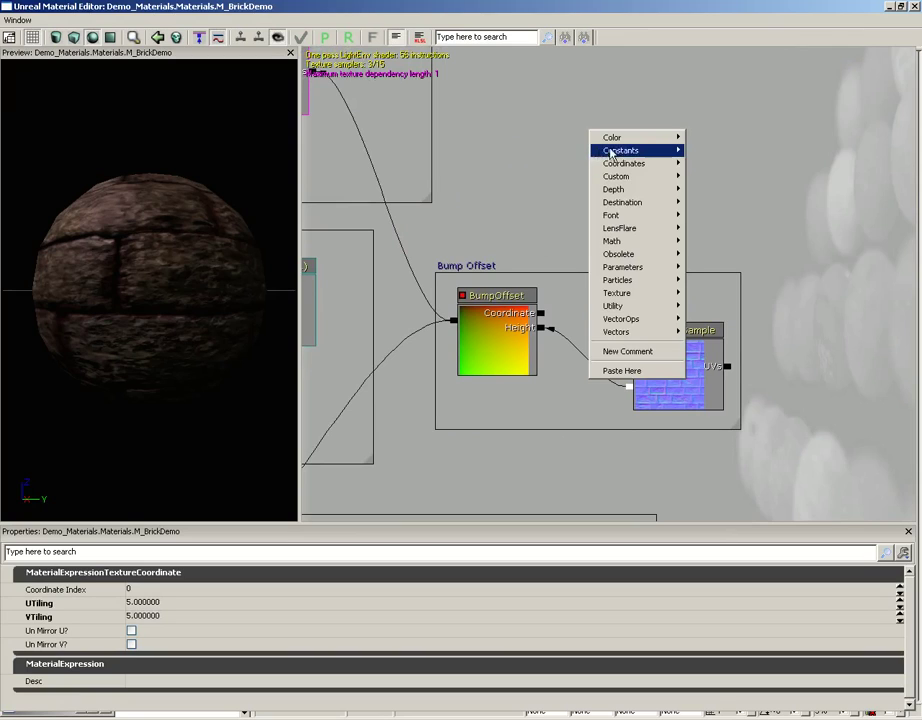
mouse_move(626, 168)
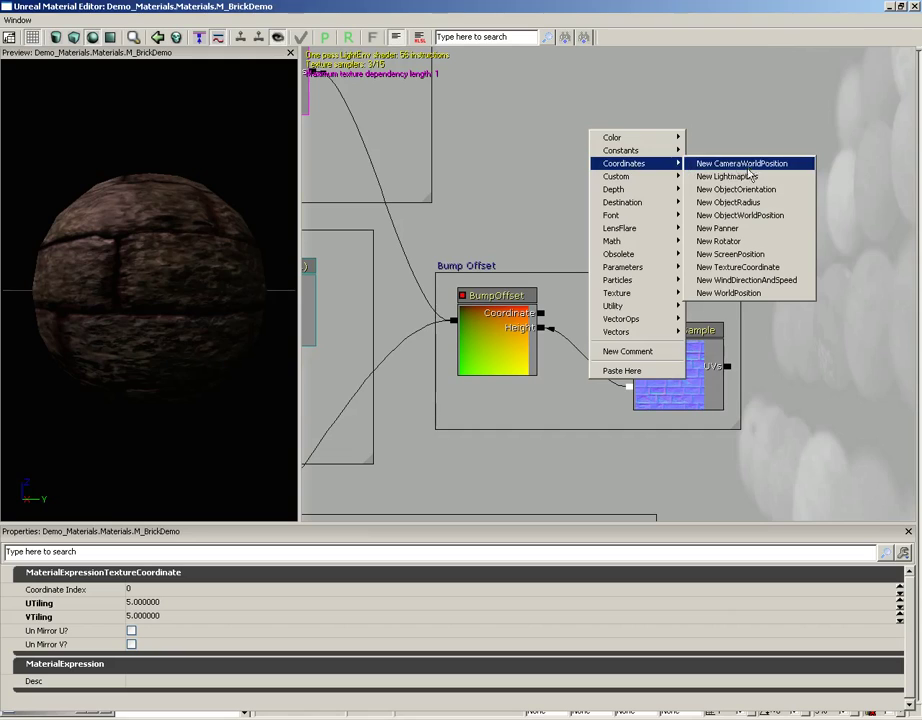
click(745, 268)
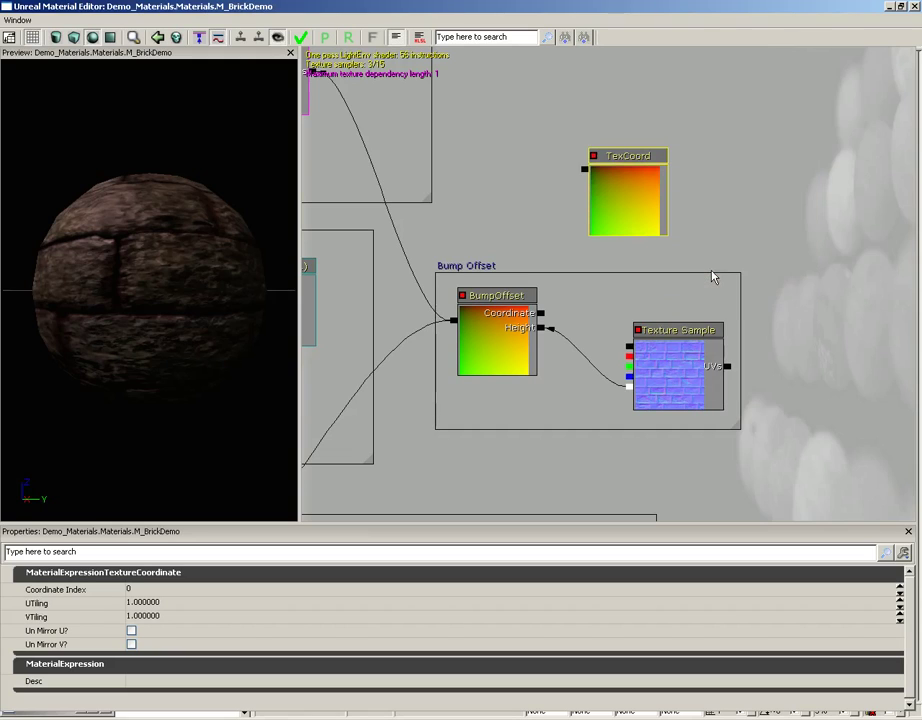
drag(586, 171, 541, 313)
- Reposition the new TexCoord node up and to the right beside the Bump Offset group
drag(461, 208, 648, 243)
drag(461, 180, 463, 140)
drag(465, 284, 508, 51)
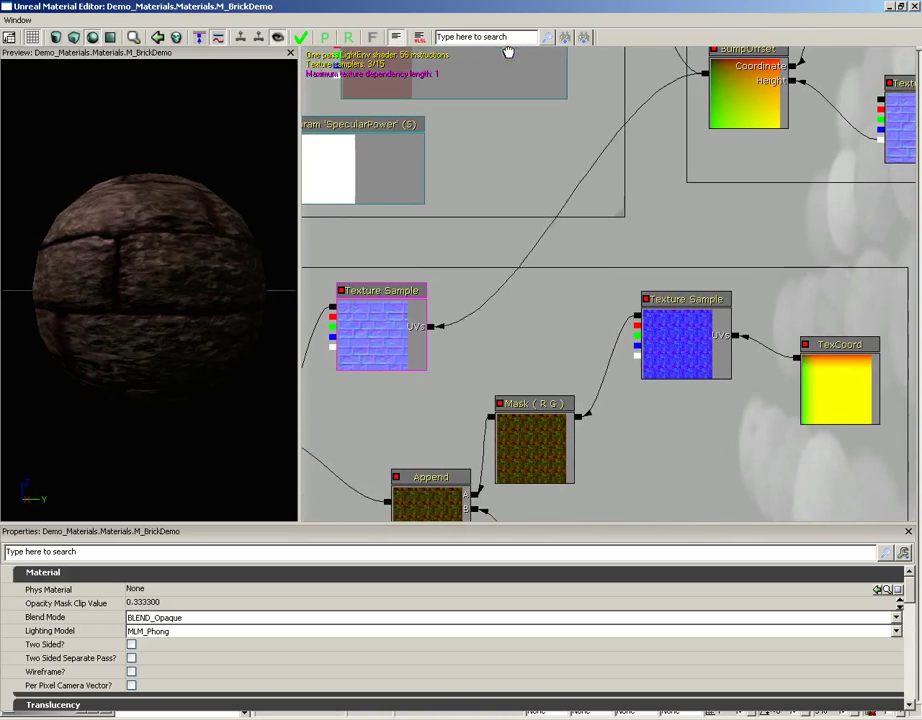
drag(504, 241, 272, 459)
click(663, 183)
drag(663, 183, 756, 345)
click(655, 174)
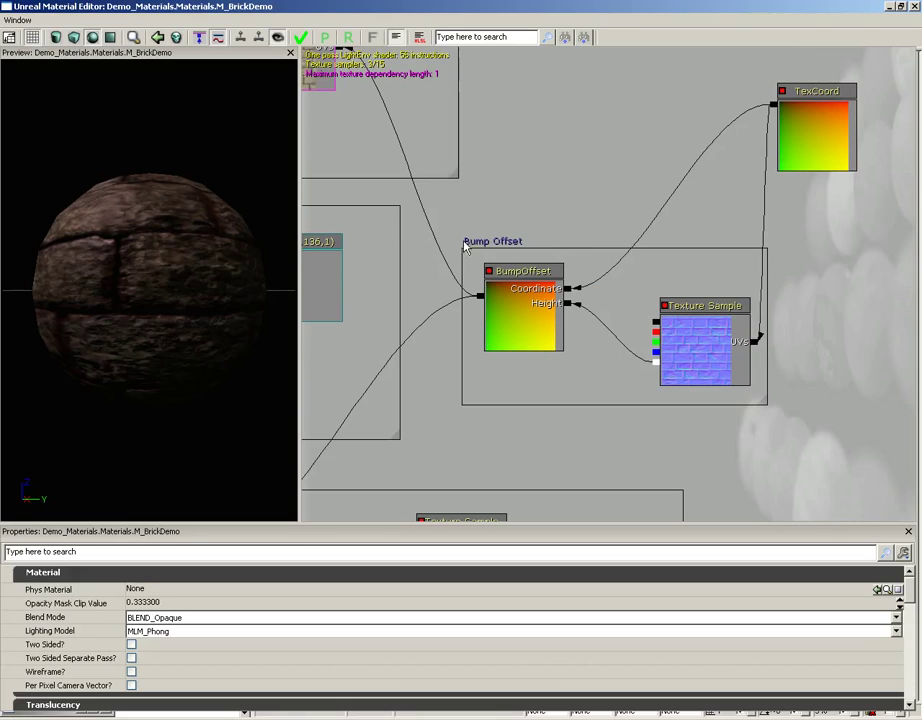
- Set the new TexCoord's UTiling and VTiling to 3 each
click(806, 150)
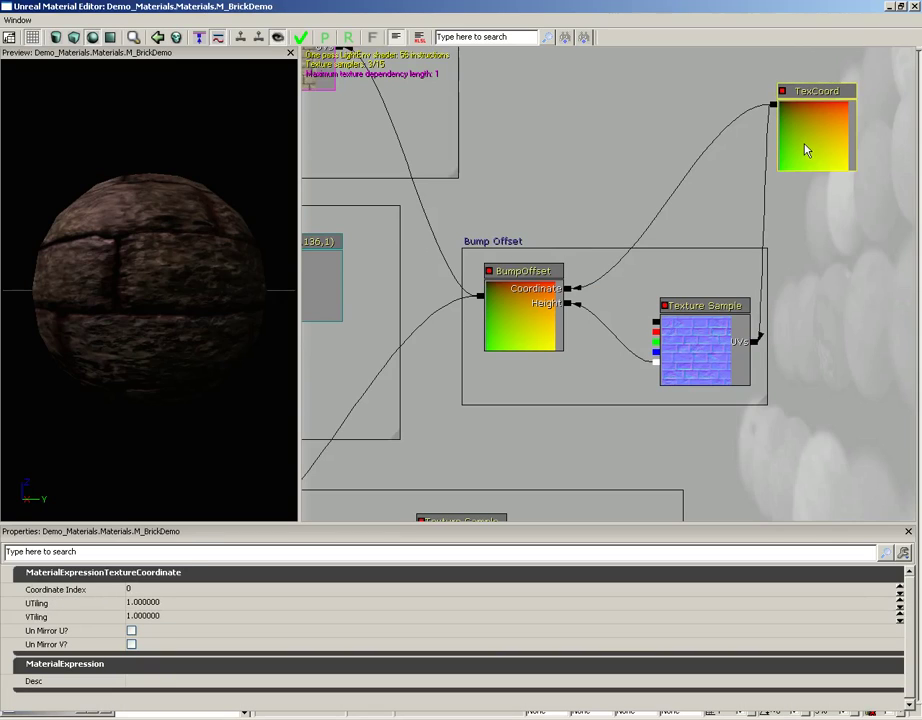
click(185, 603)
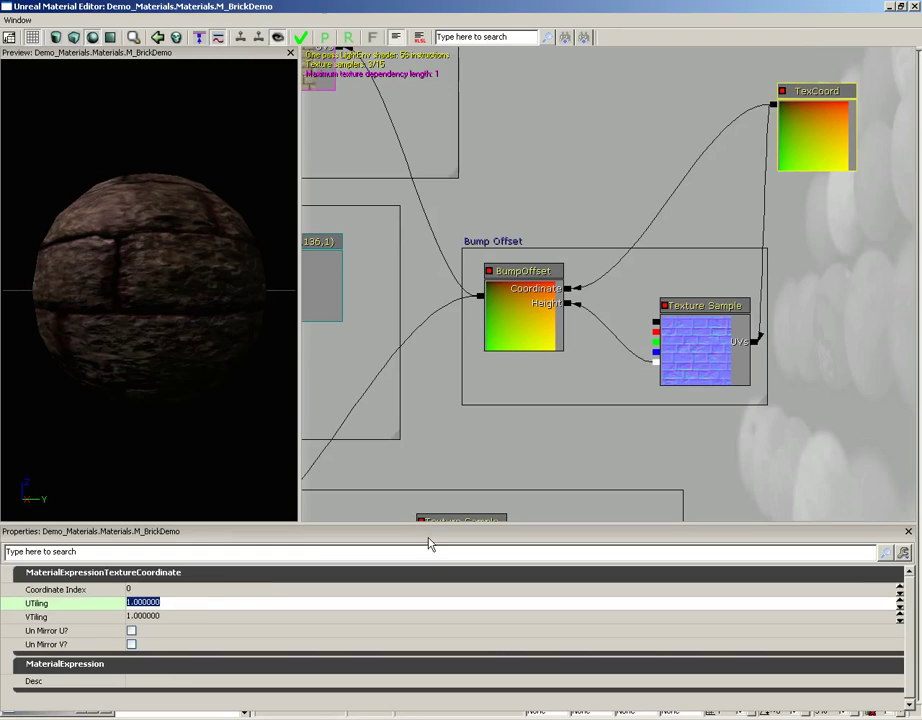
text(3)
key(Tab)
text(3)
key(Return)
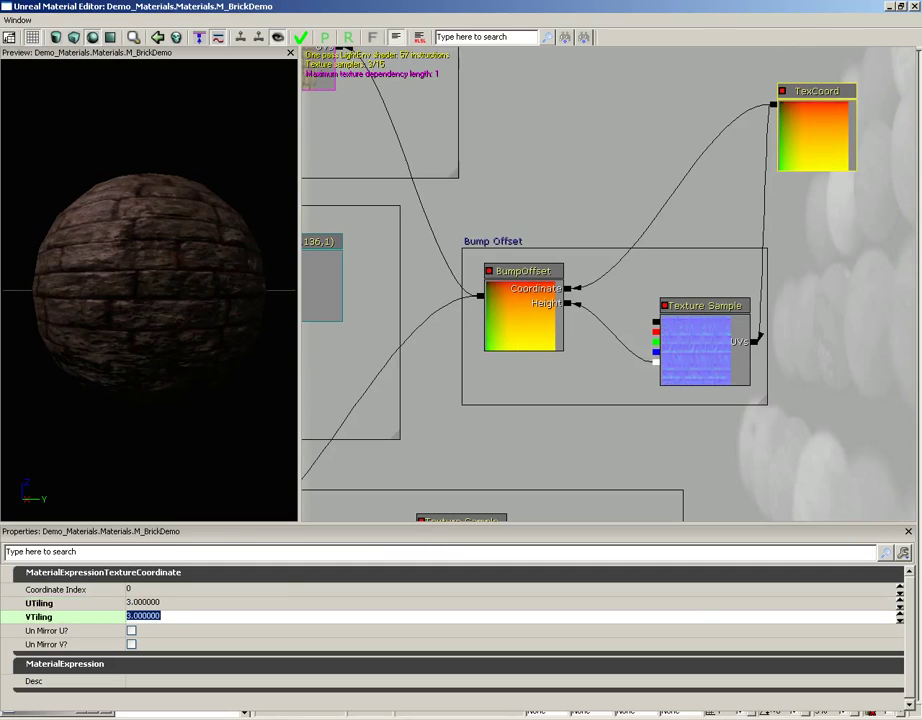
drag(117, 319, 280, 150)
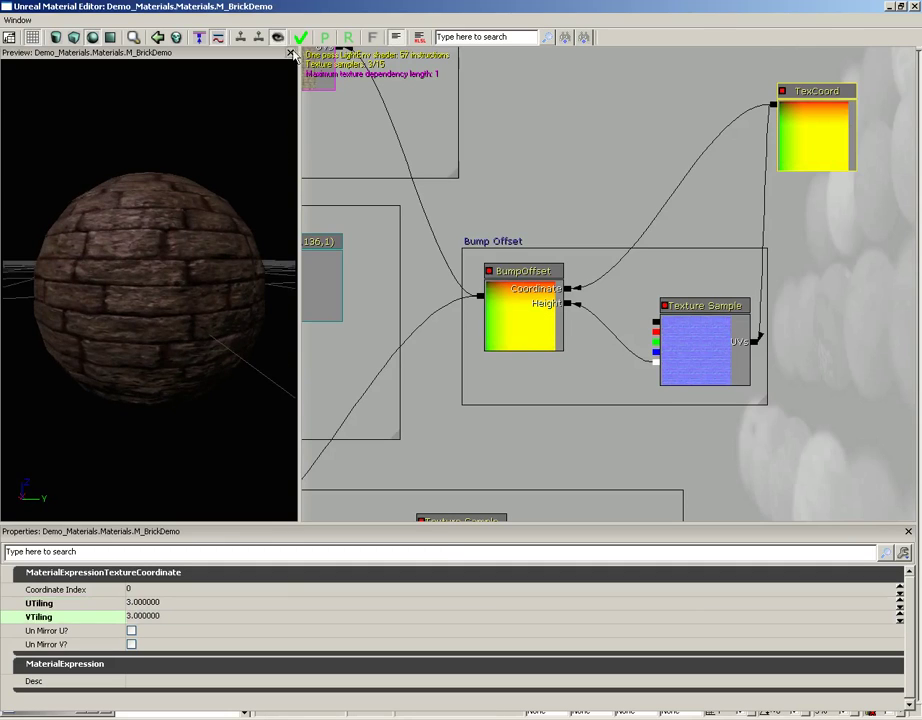
- Apply the material changes, close both editors, and fly the camera to the brick wall
click(302, 40)
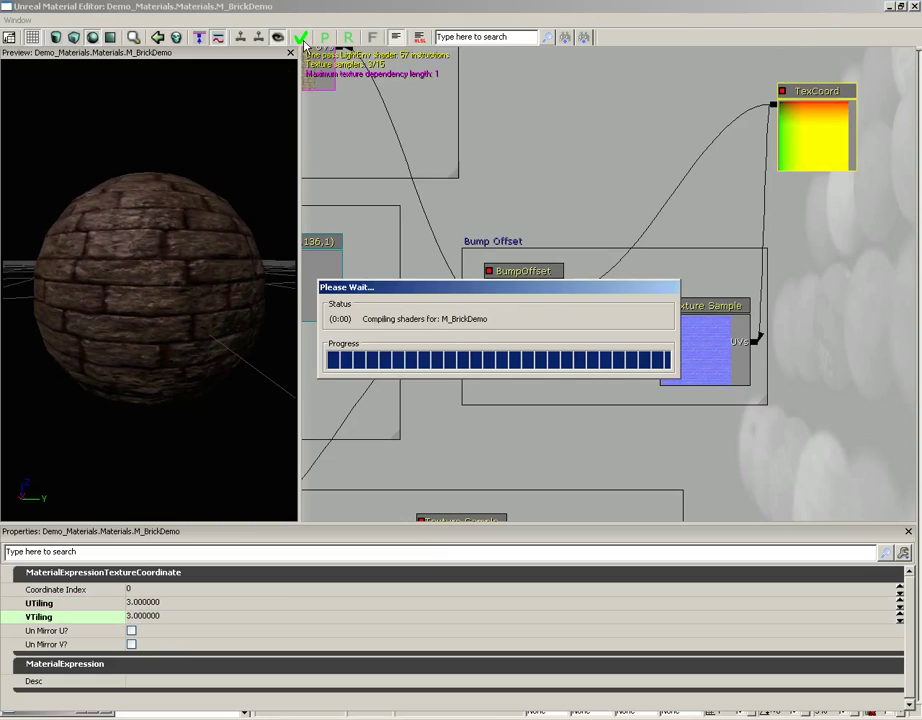
click(913, 7)
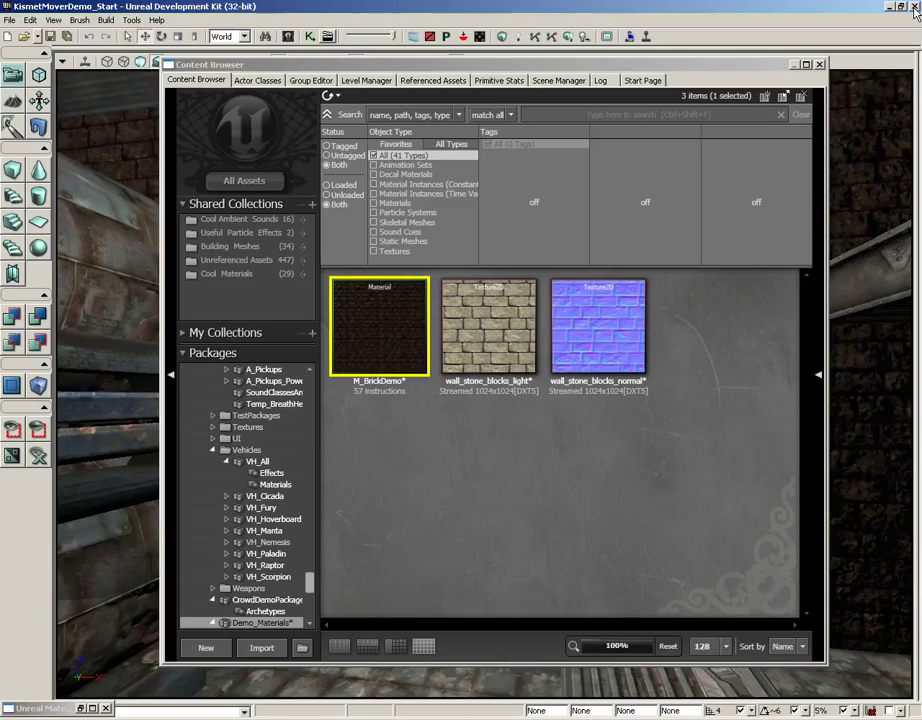
click(818, 64)
drag(638, 303, 609, 333)
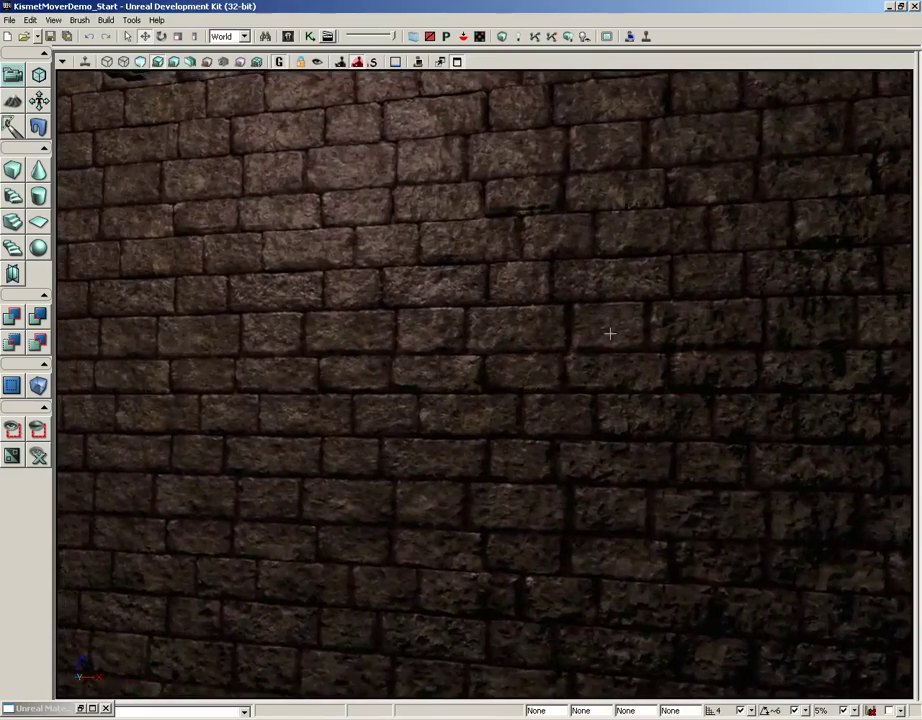
right_drag(609, 333, 609, 307)
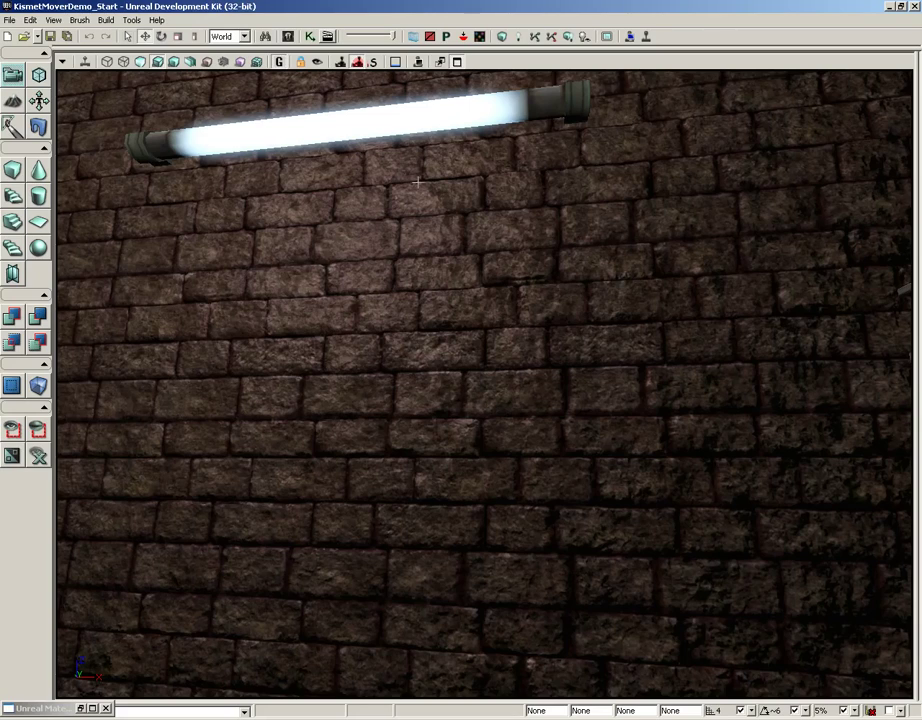
- Start a new MaterialInstanceConstant asset from the Content Browser
click(287, 36)
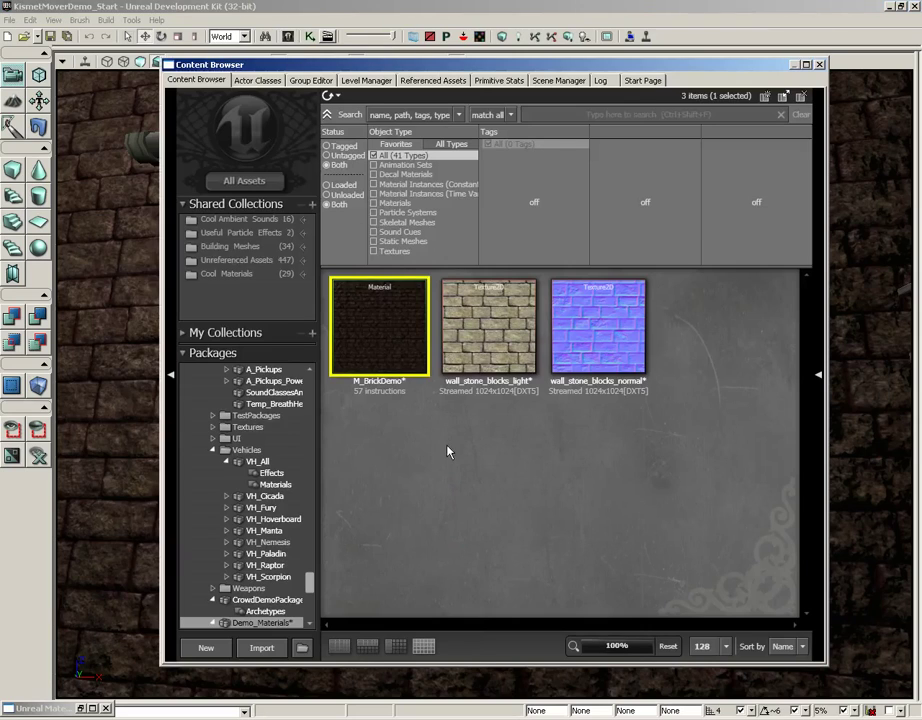
right_click(398, 460)
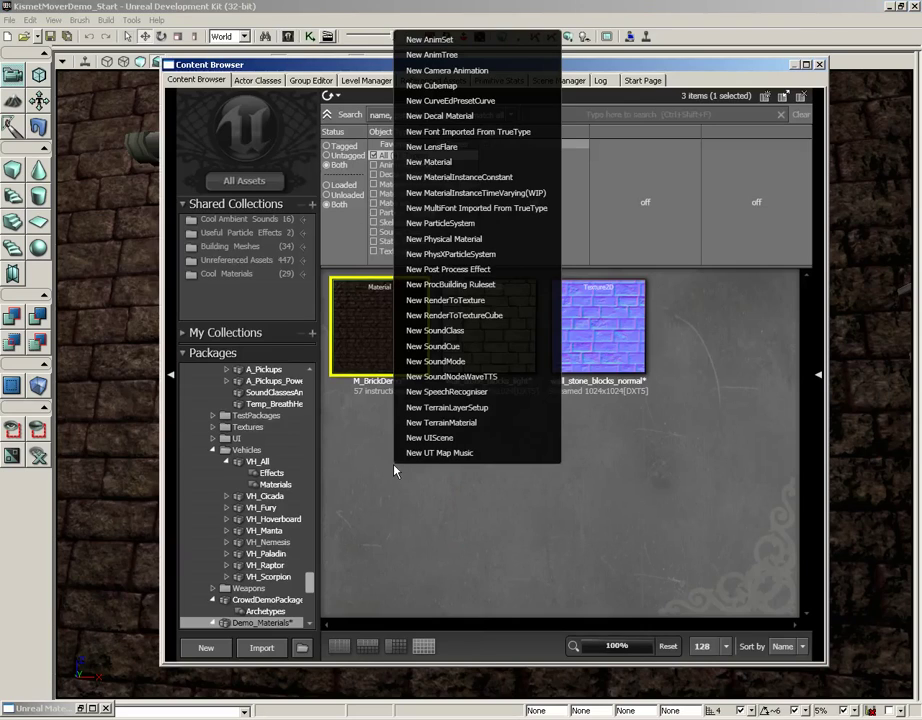
click(482, 179)
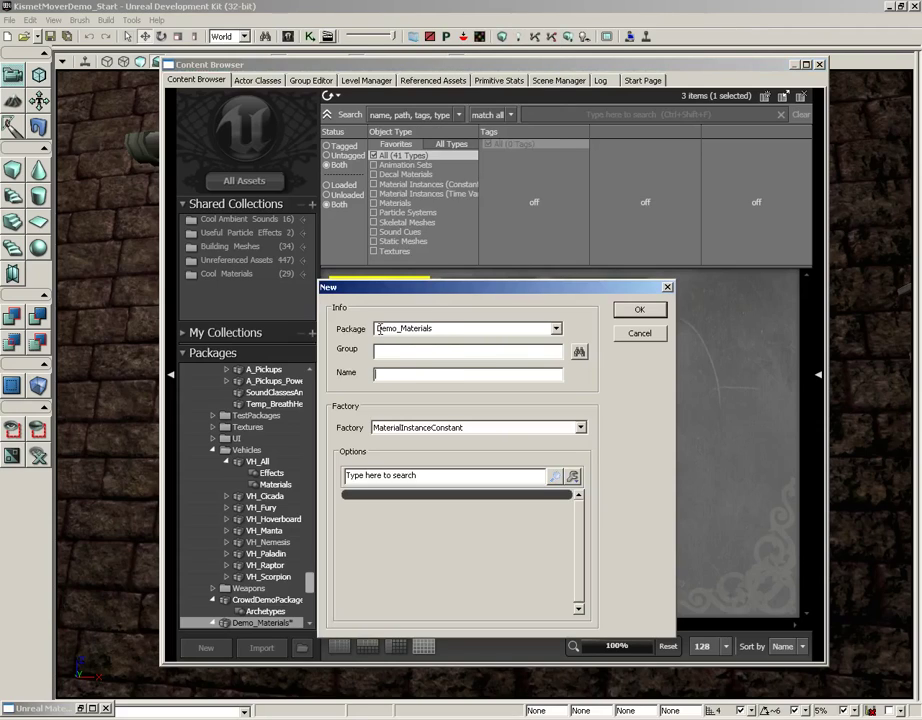
- Enter group 'Materials' and name 'MatInst_GreenBricks' for the new instance
click(432, 352)
text(Materials)
key(Tab)
text(MA)
key(BackSpace)
key(BackSpace)
text(atInst)
text(_Demo)
key(BackSpace)
key(BackSpace)
key(BackSpace)
key(BackSpace)
text(GreenBri)
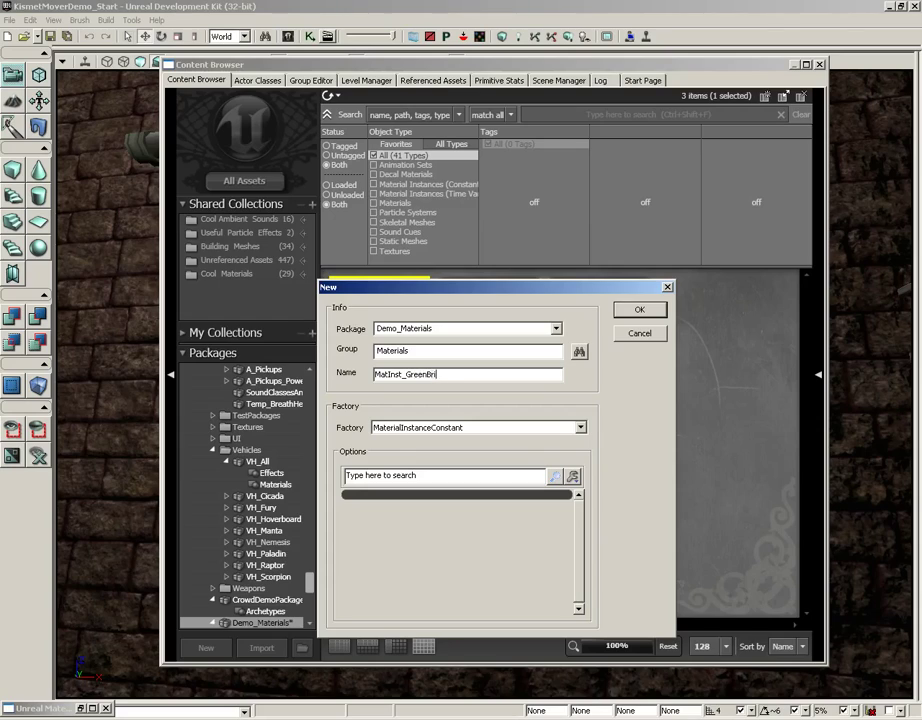
text(cks)
- Create MatInst_GreenBricks and close the Content Browser to reveal its Material Instance Editor
click(638, 309)
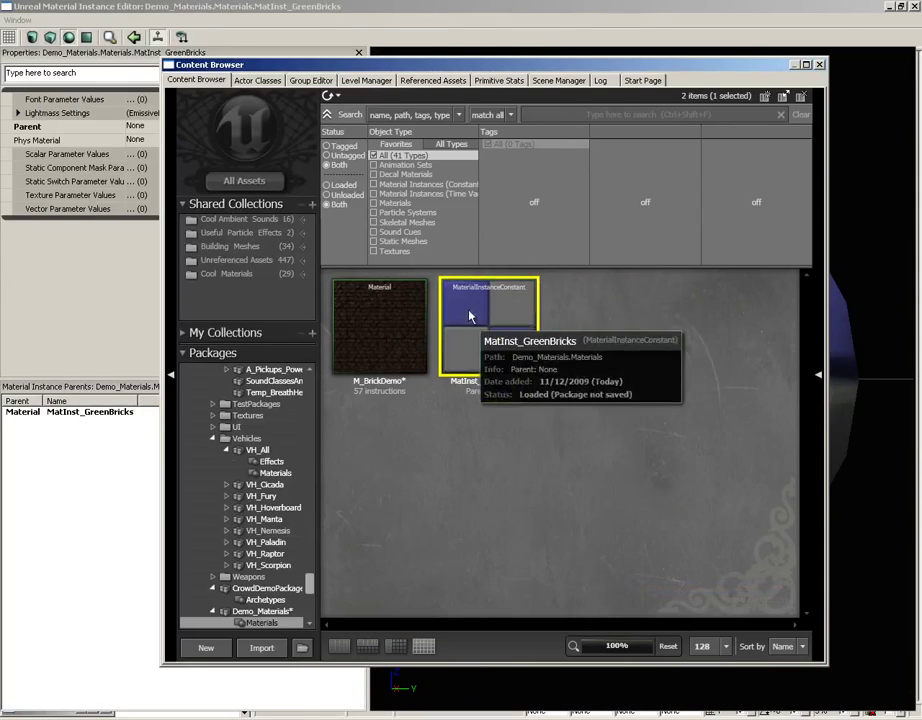
click(821, 65)
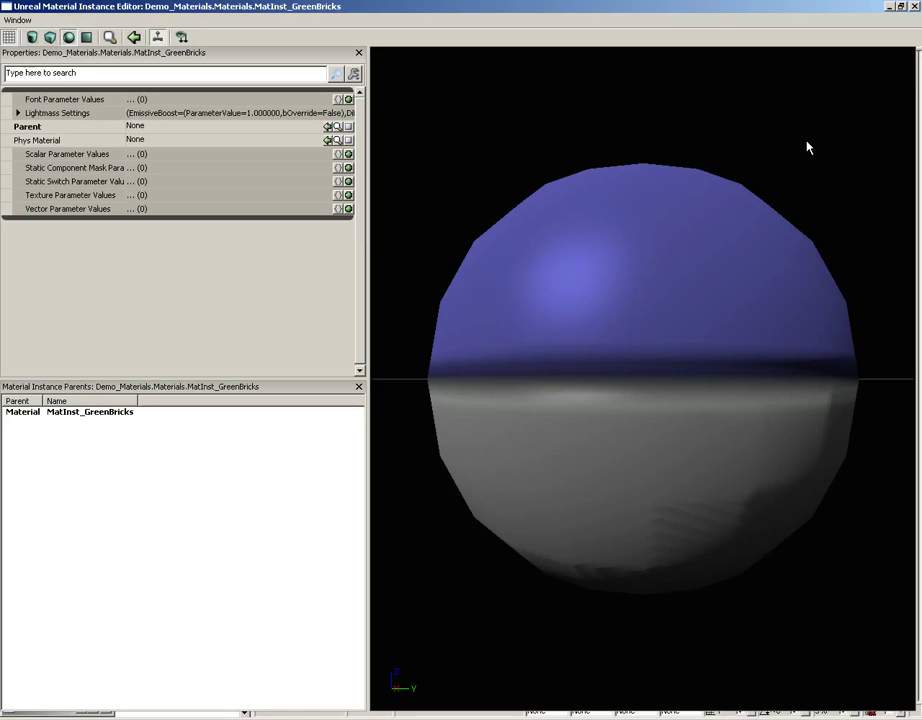
- Minimize the instance editor and select M_BrickDemo in the Content Browser
click(888, 7)
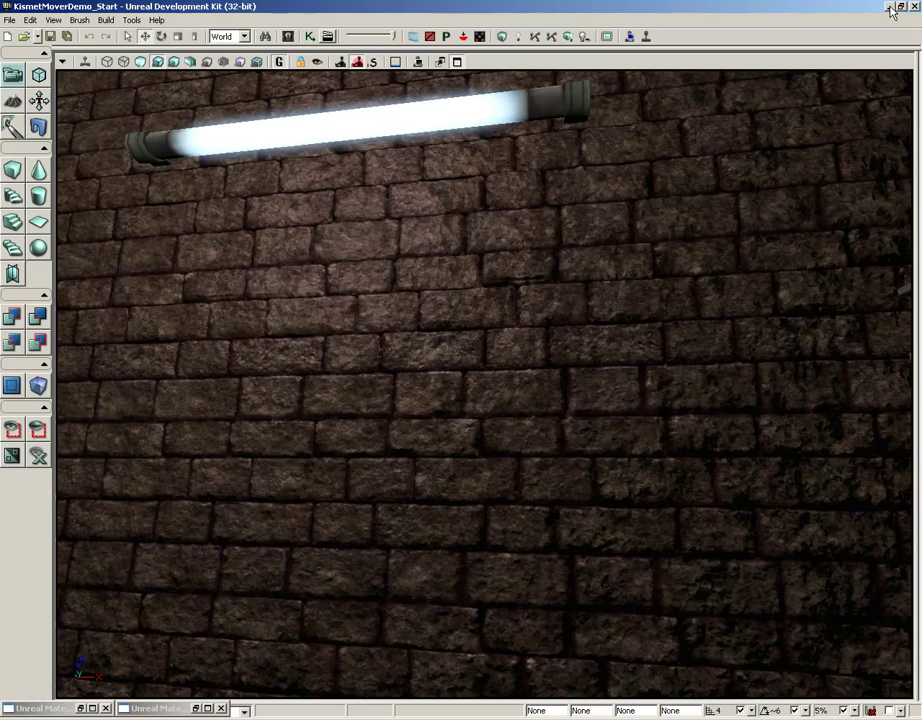
click(288, 37)
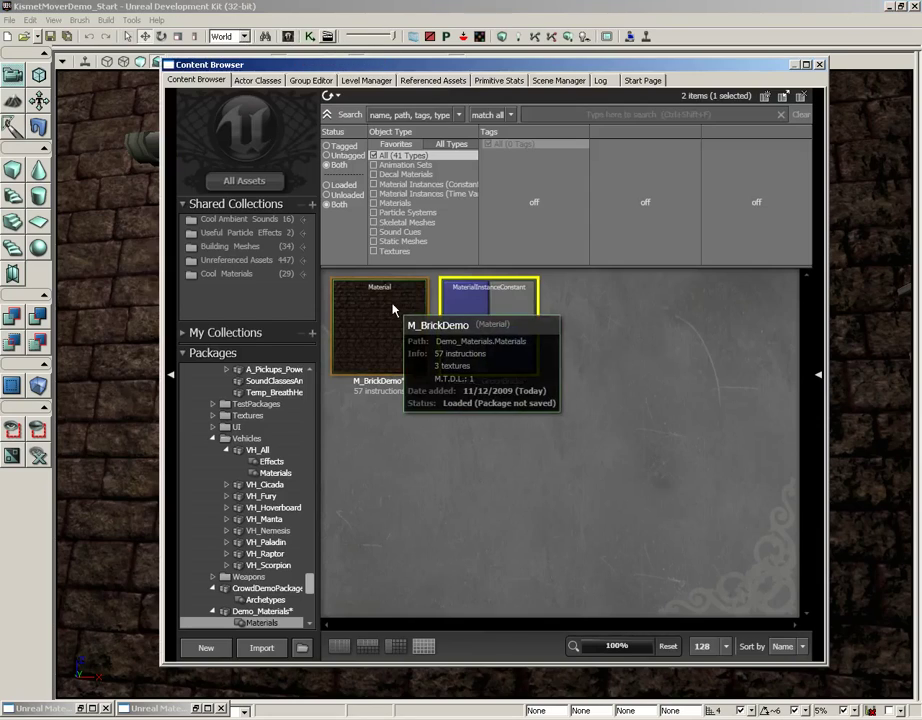
click(392, 326)
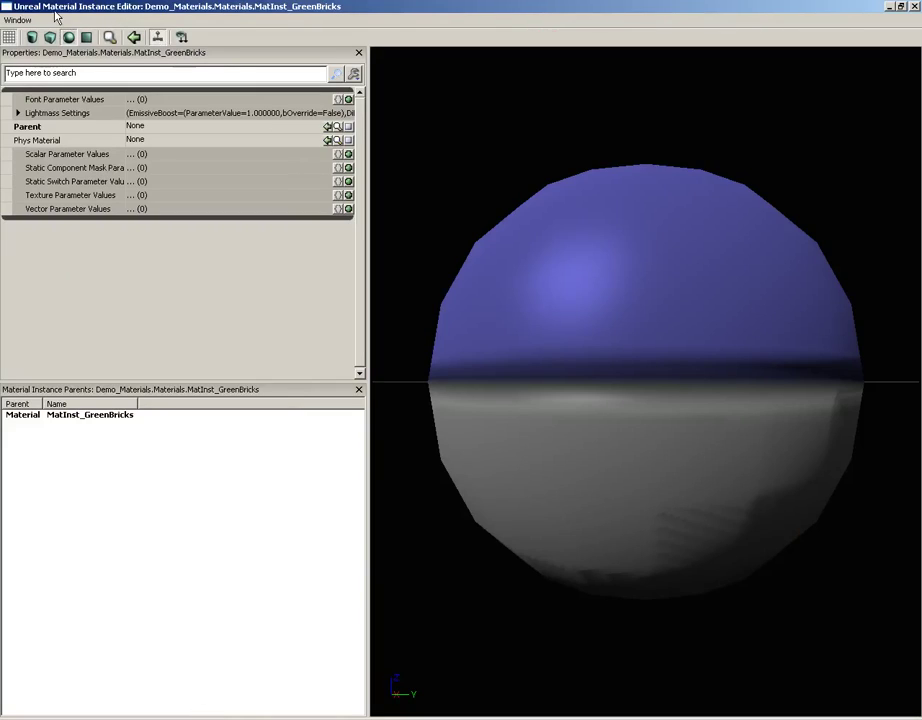
- Assign M_BrickDemo as MatInst_GreenBricks's parent and orbit the bricked preview sphere
mouse_move(16, 135)
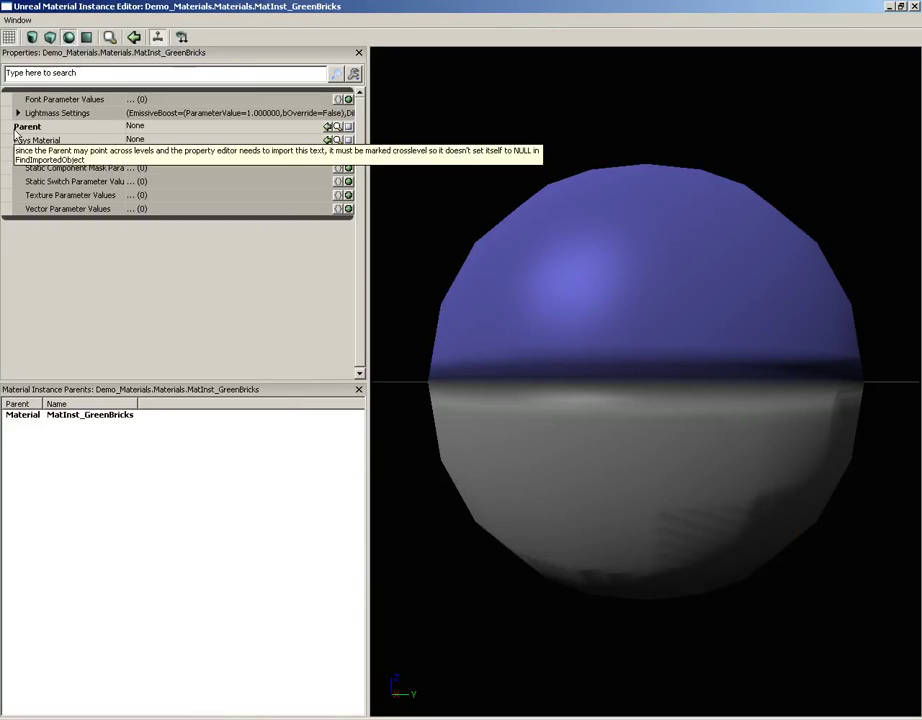
click(326, 127)
drag(617, 205, 600, 253)
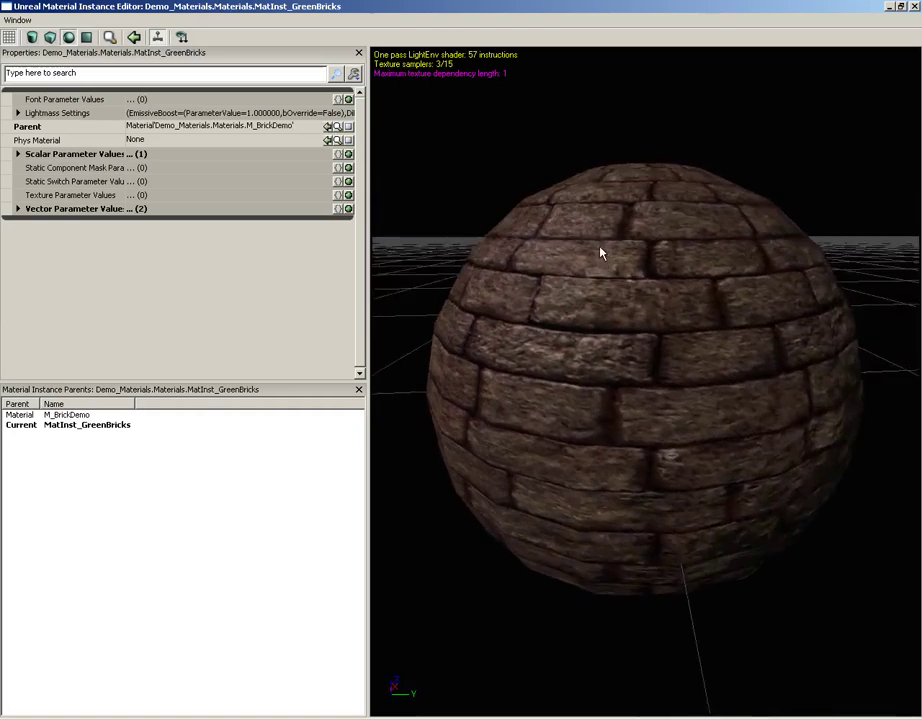
right_drag(600, 253, 549, 235)
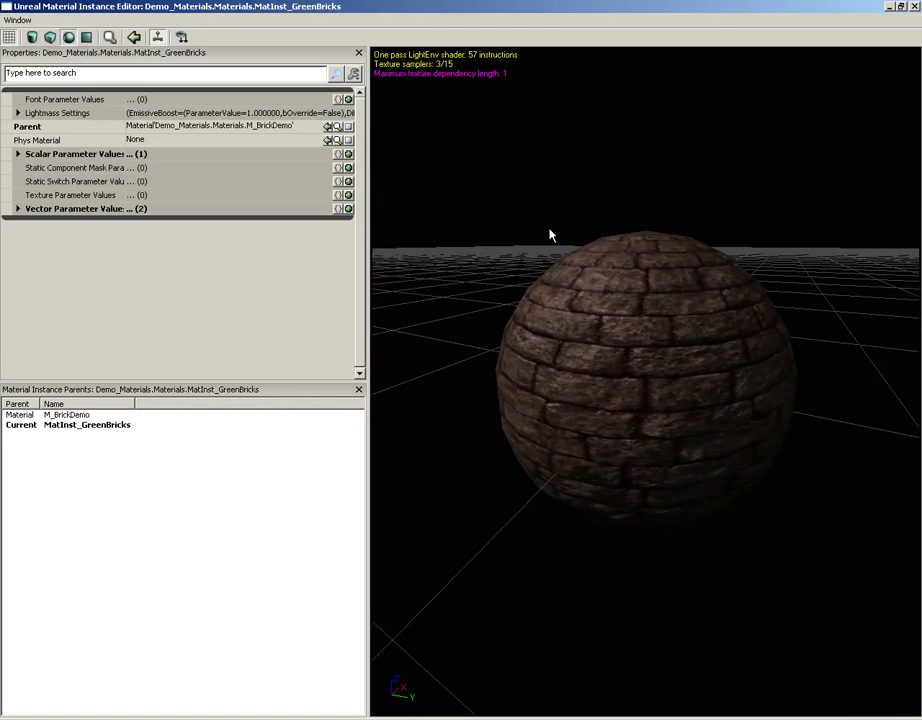
mouse_move(549, 235)
mouse_down()
mouse_move(669, 259)
mouse_move(582, 268)
mouse_move(819, 385)
mouse_move(645, 175)
mouse_move(735, 356)
mouse_move(715, 256)
mouse_up()
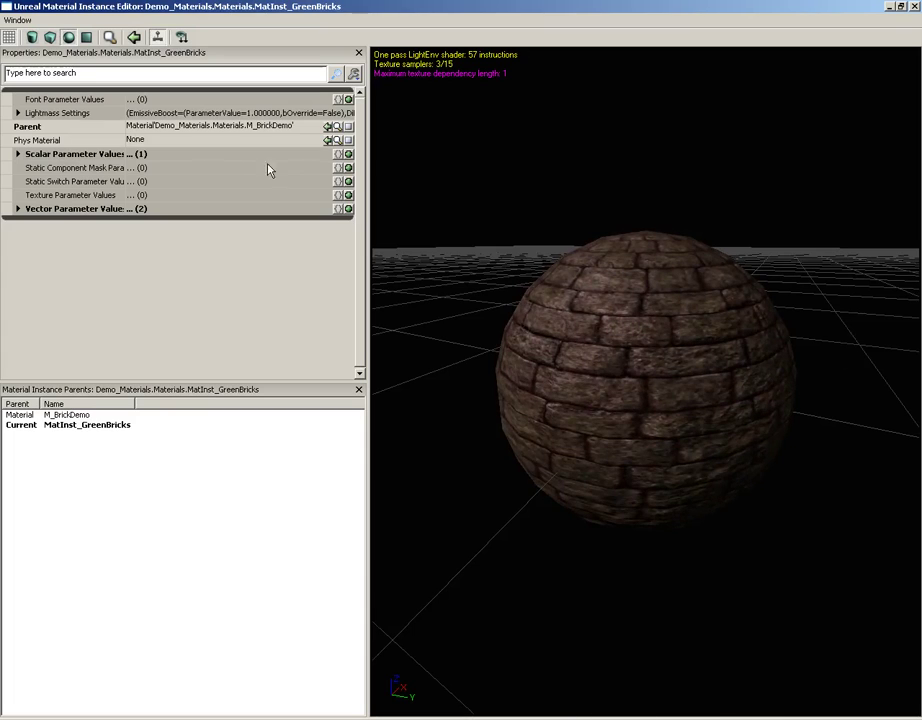
- Override SpecularPower under Scalar Parameter Values with a value of 3
click(18, 155)
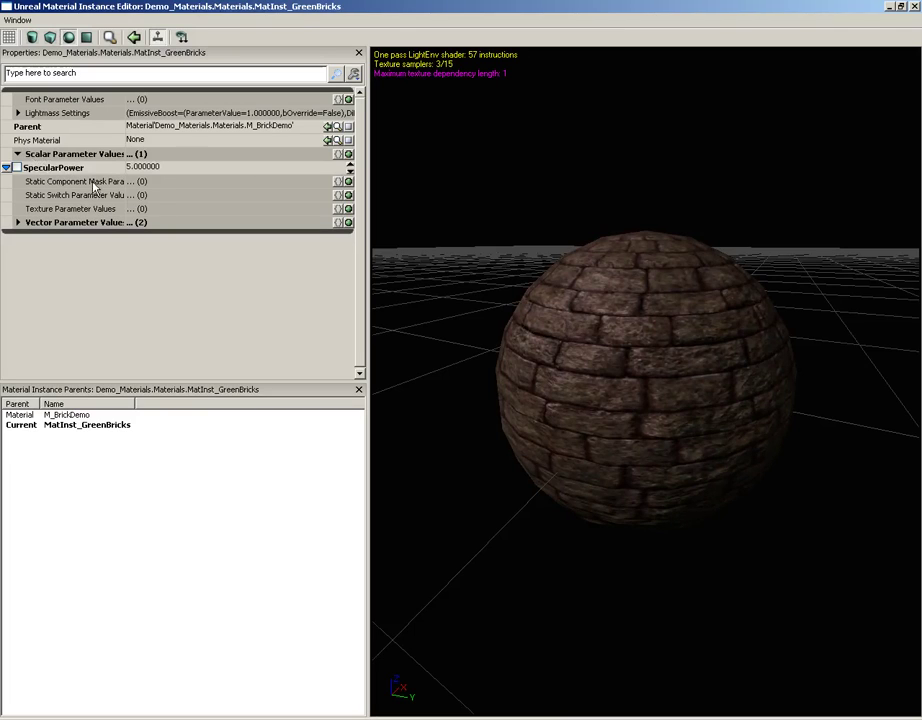
click(17, 167)
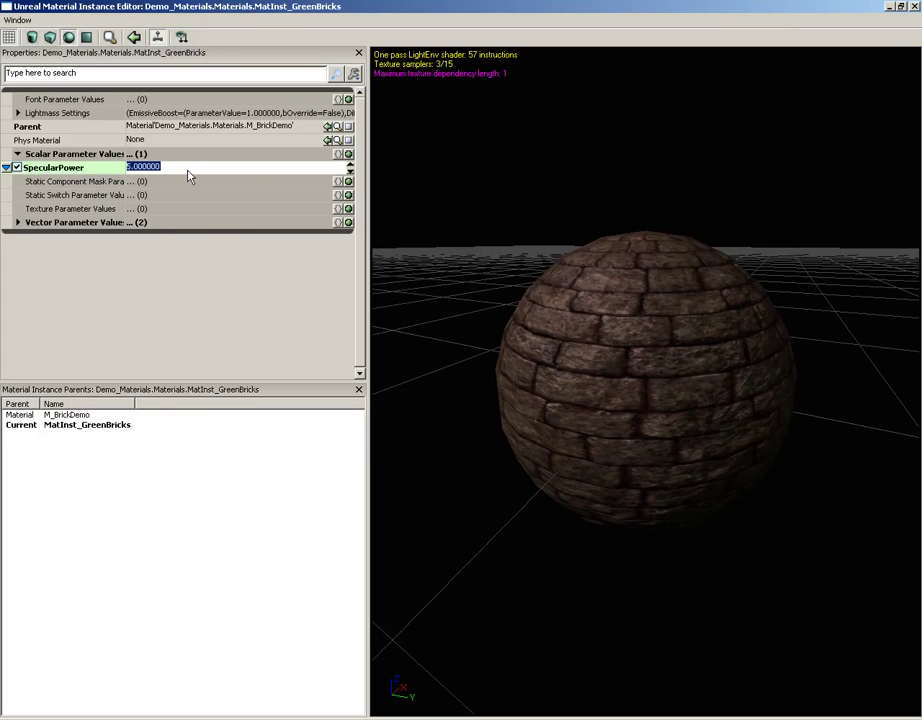
text(3)
key(Return)
drag(520, 300, 560, 290)
- Try SpecularPower 20, then undo it back to 3
click(157, 169)
text(20)
key(Return)
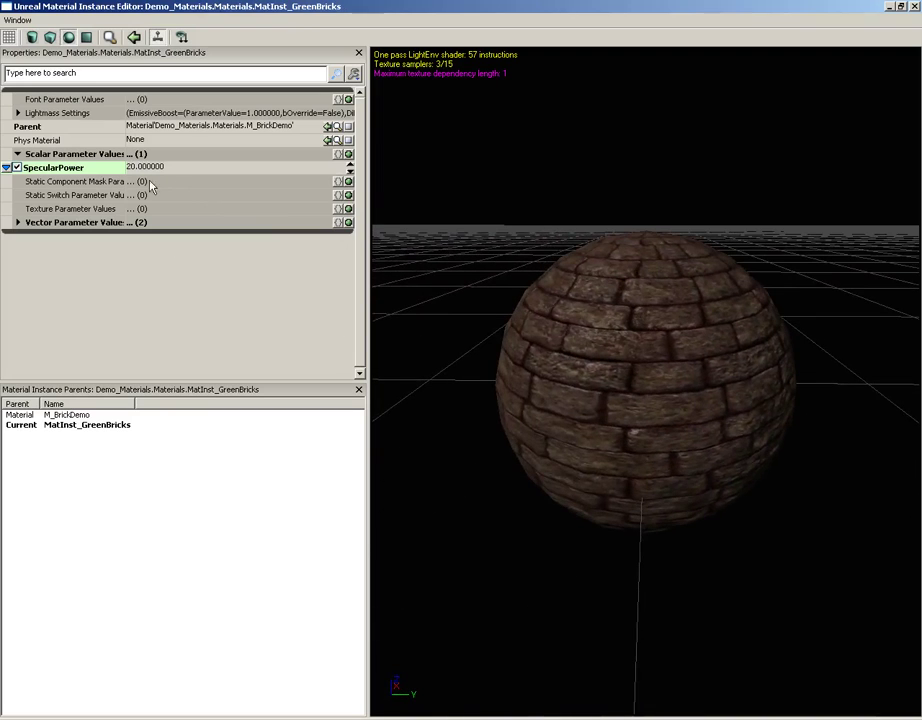
key(ctrl+z)
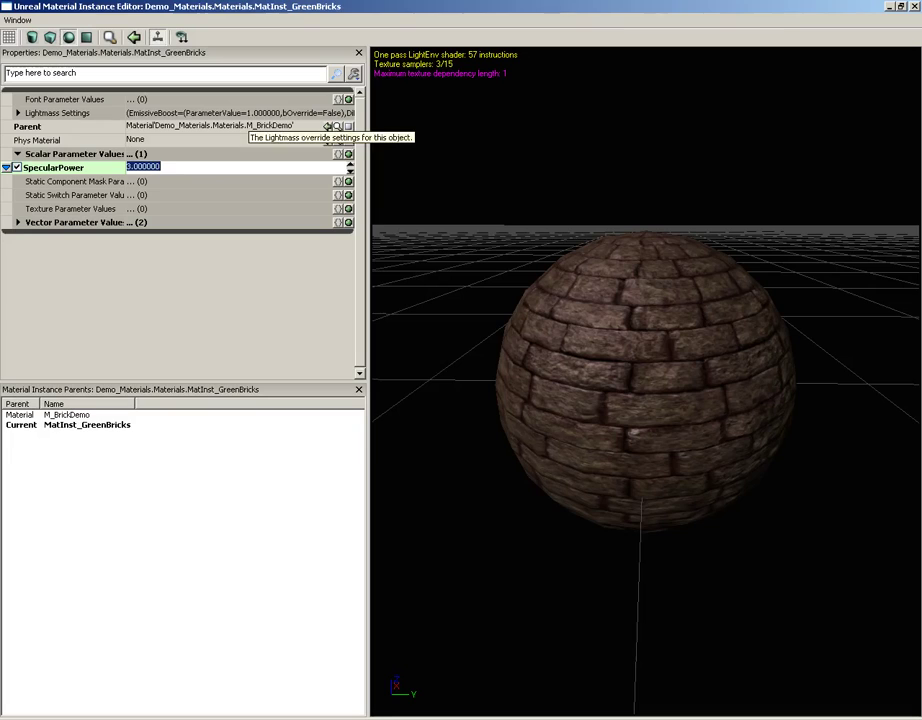
- Override BrickColor with green 31/123/4 and enable the SpecularColor override
click(17, 222)
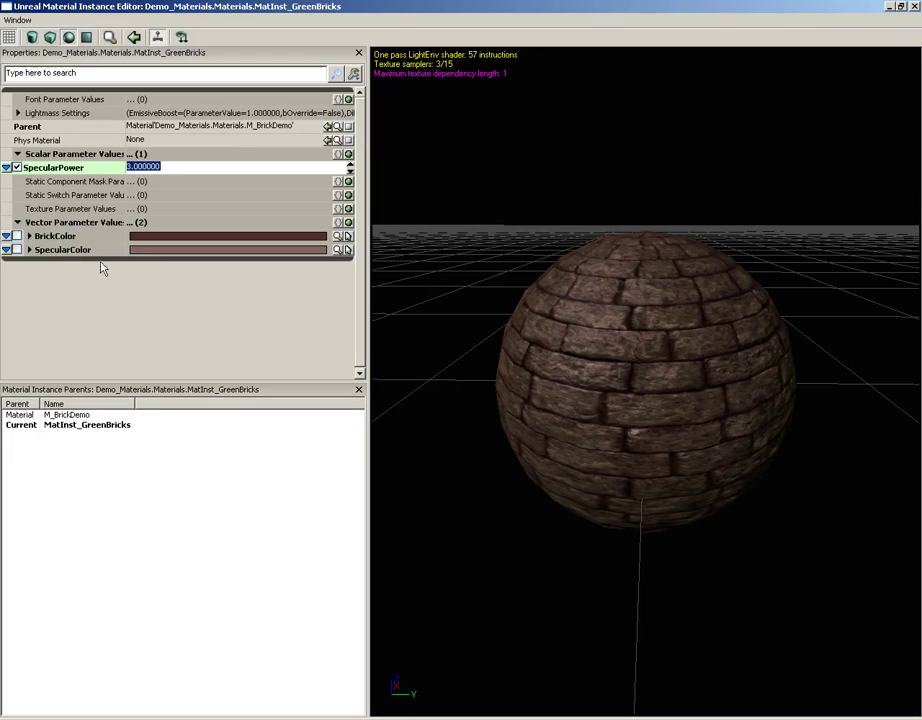
drag(667, 305, 610, 305)
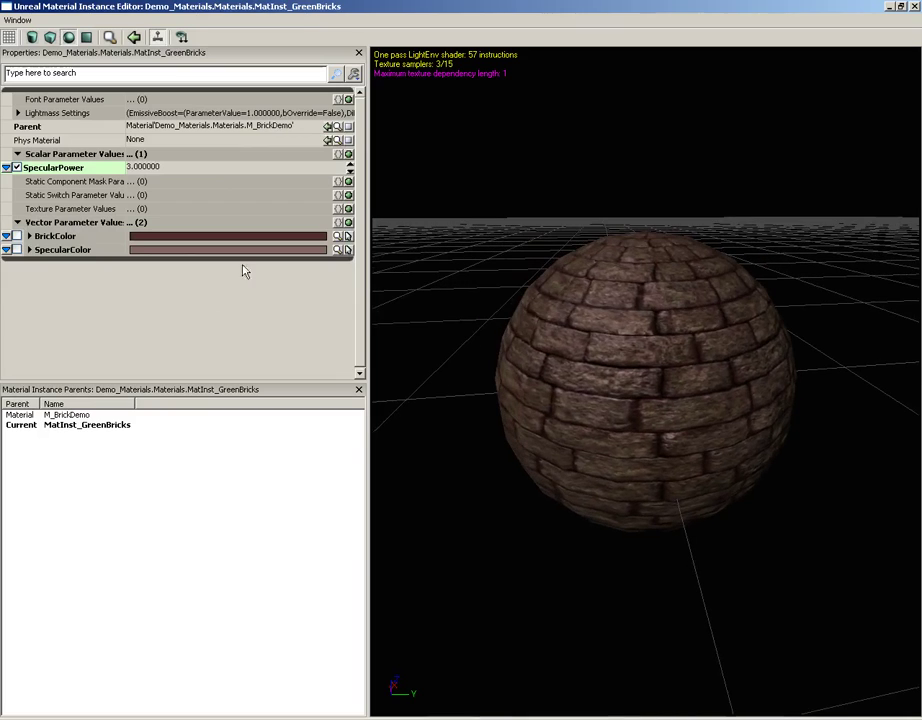
click(17, 236)
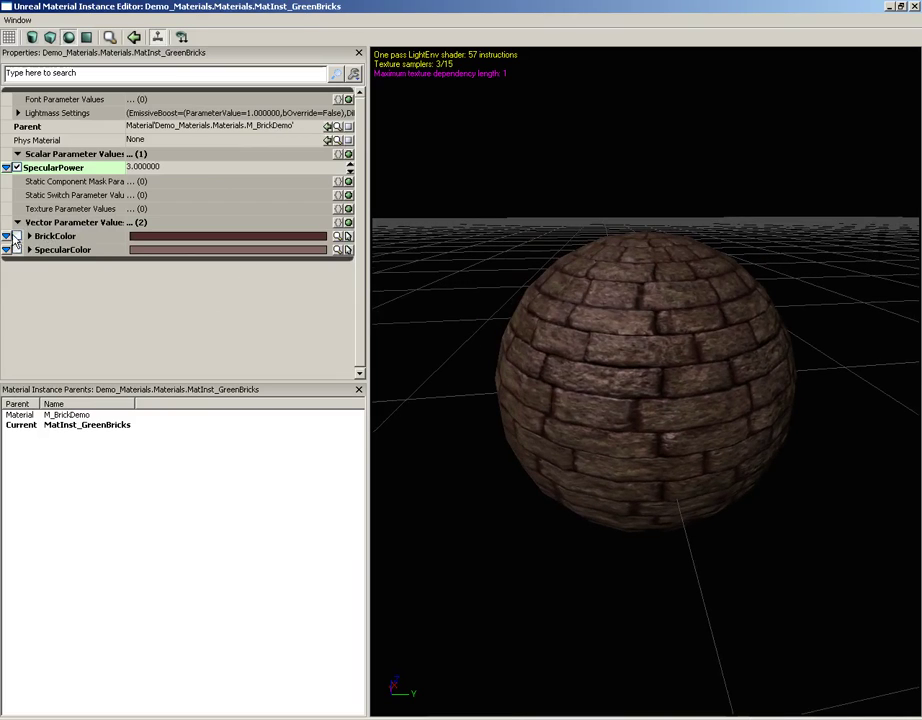
click(342, 236)
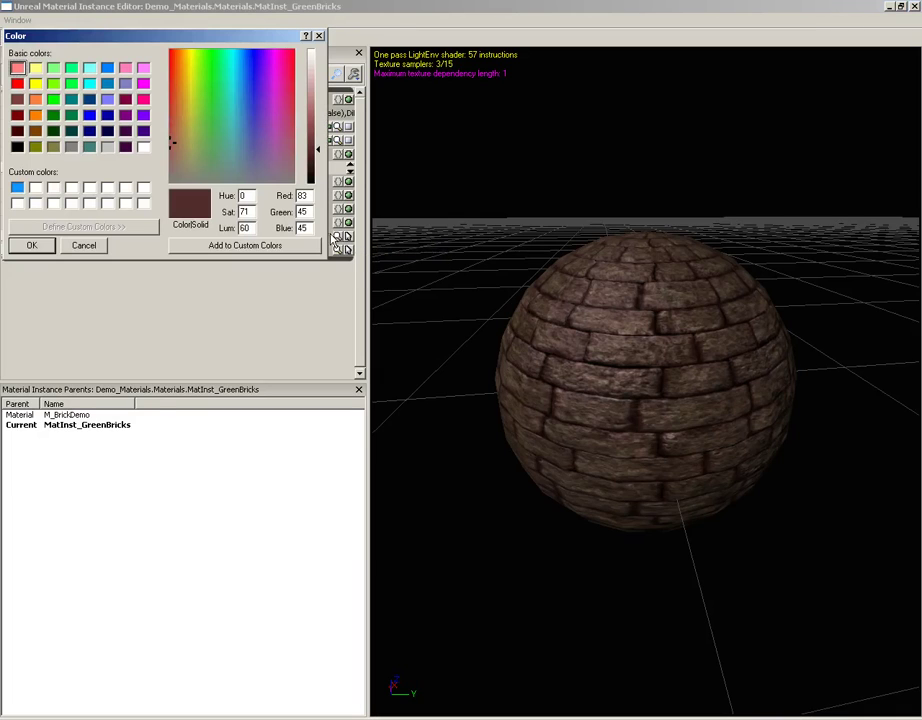
click(206, 59)
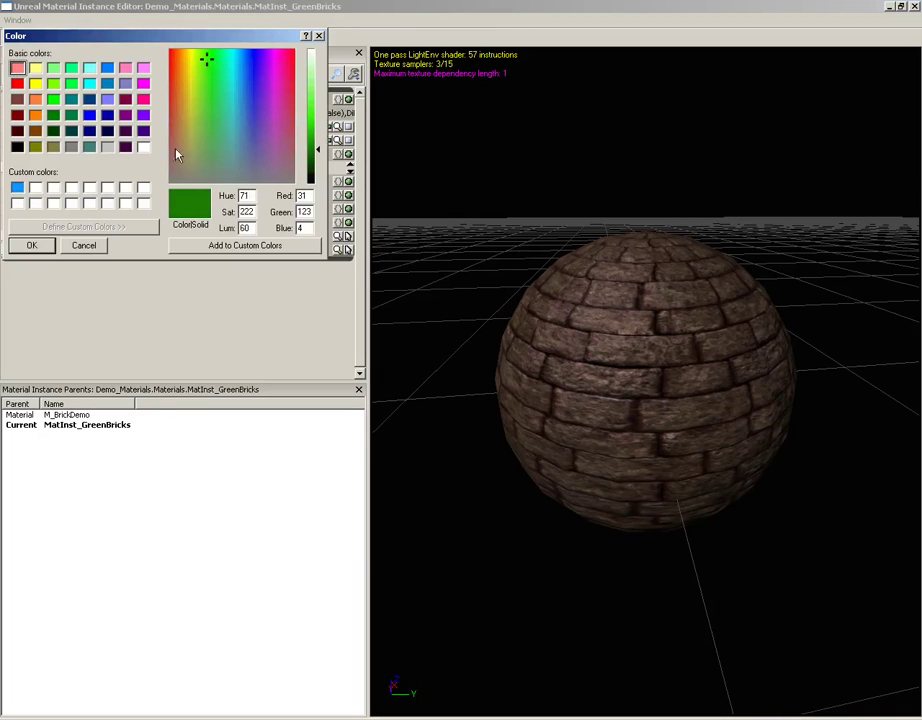
click(30, 247)
drag(601, 329, 669, 235)
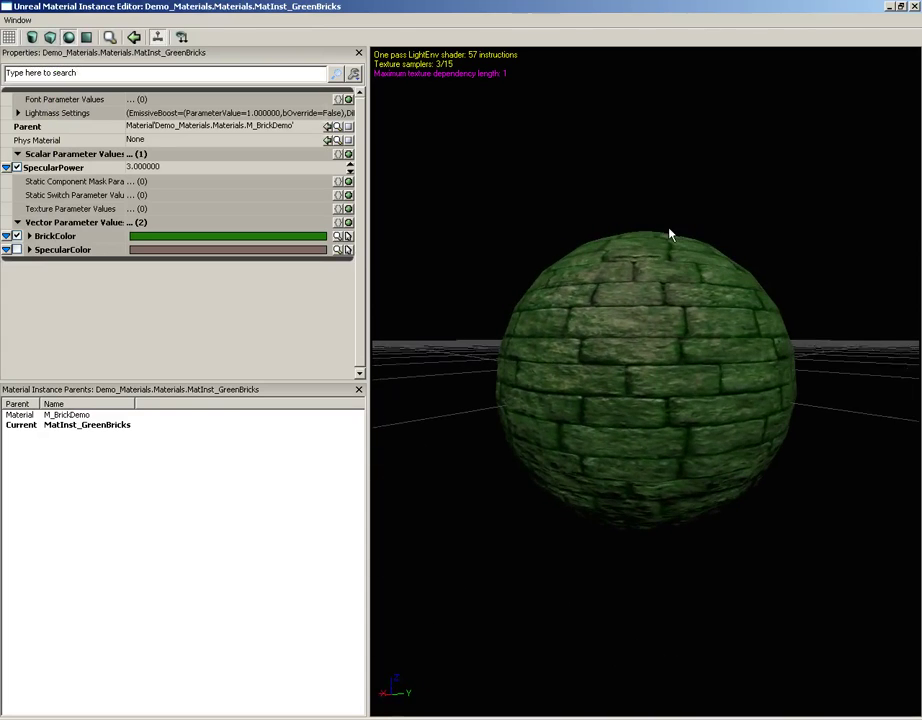
click(15, 250)
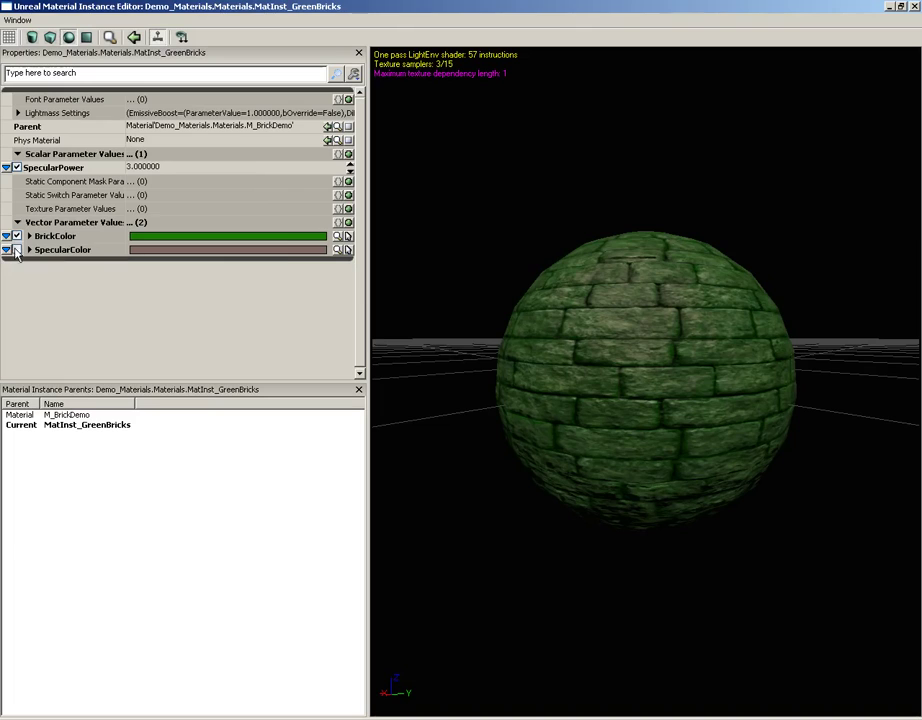
- Set SpecularColor to a pale green shade
click(338, 250)
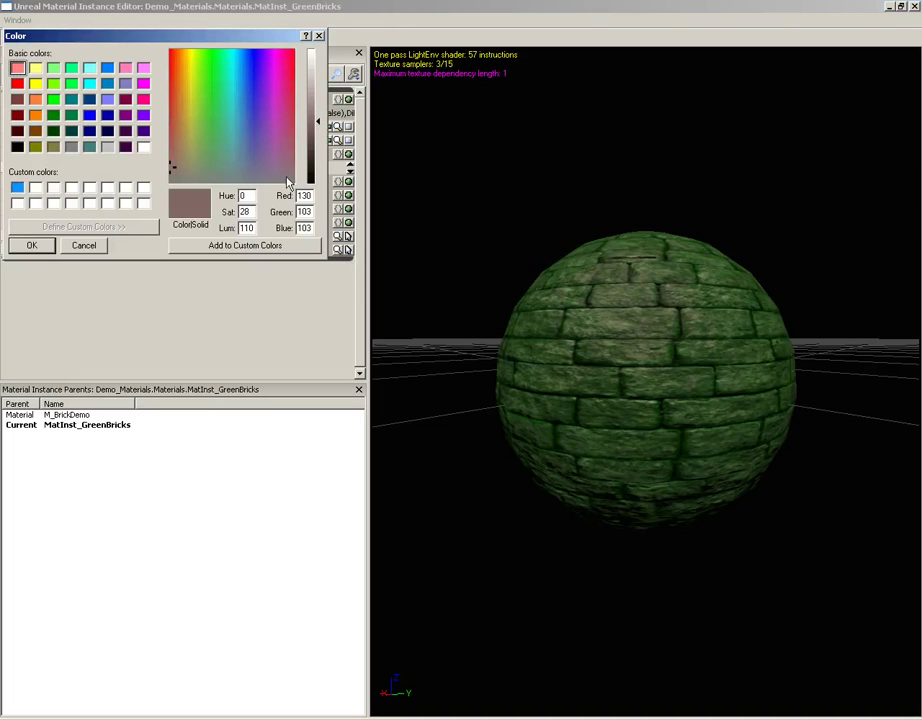
click(200, 167)
click(38, 245)
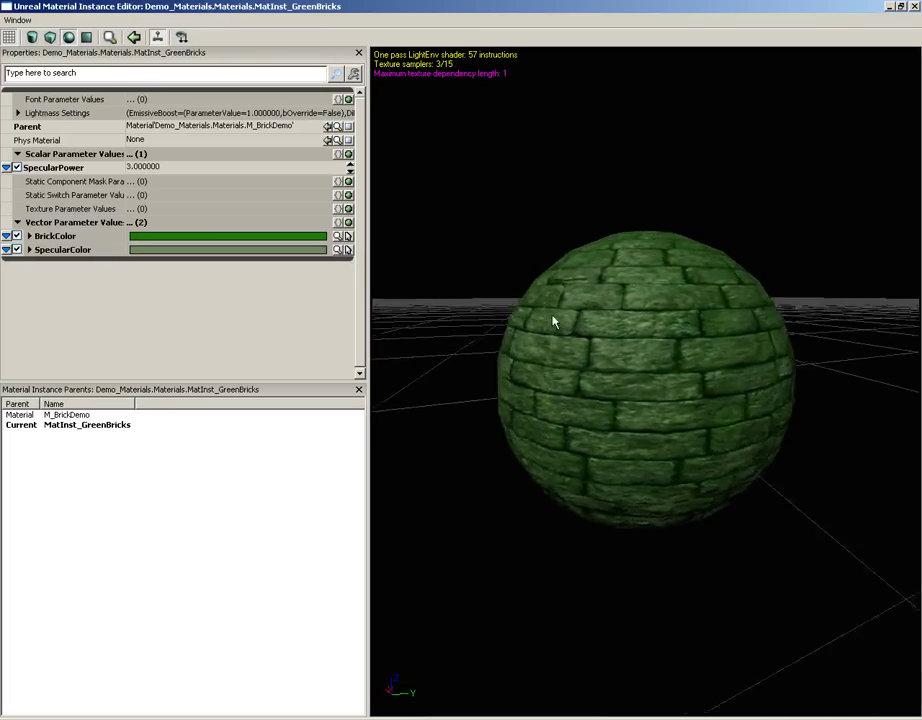
drag(553, 320, 504, 319)
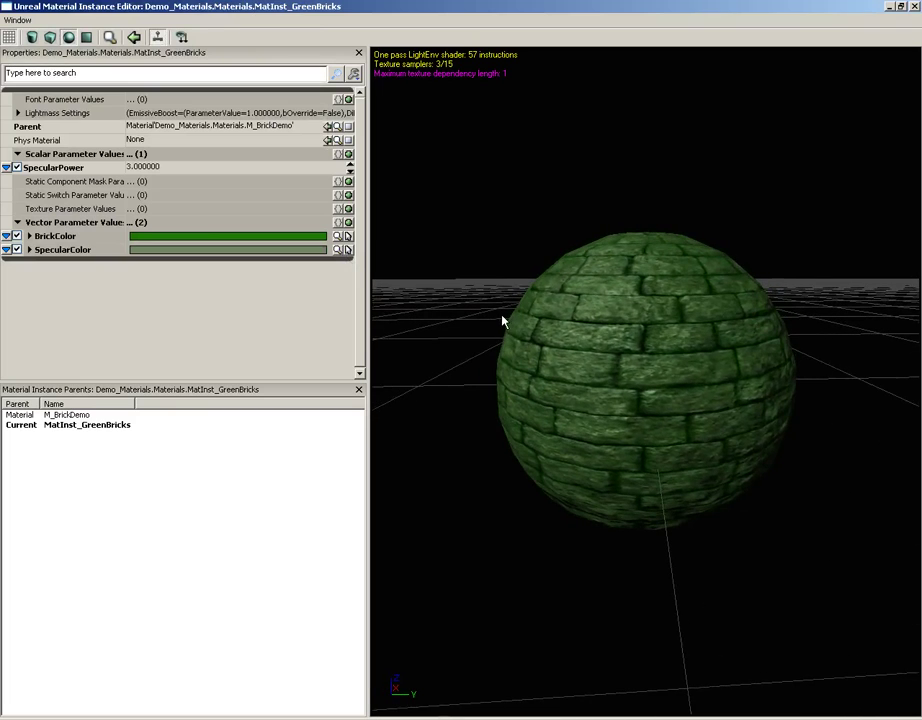
- Change BrickColor to a darker grey-green with lowered luminance
click(338, 236)
drag(317, 149, 318, 104)
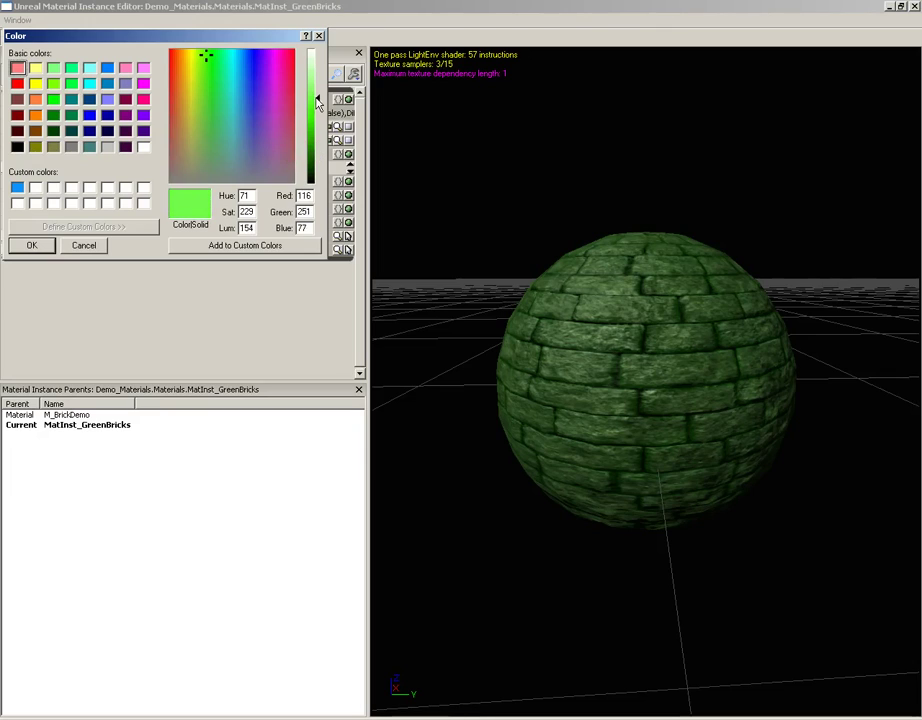
click(209, 148)
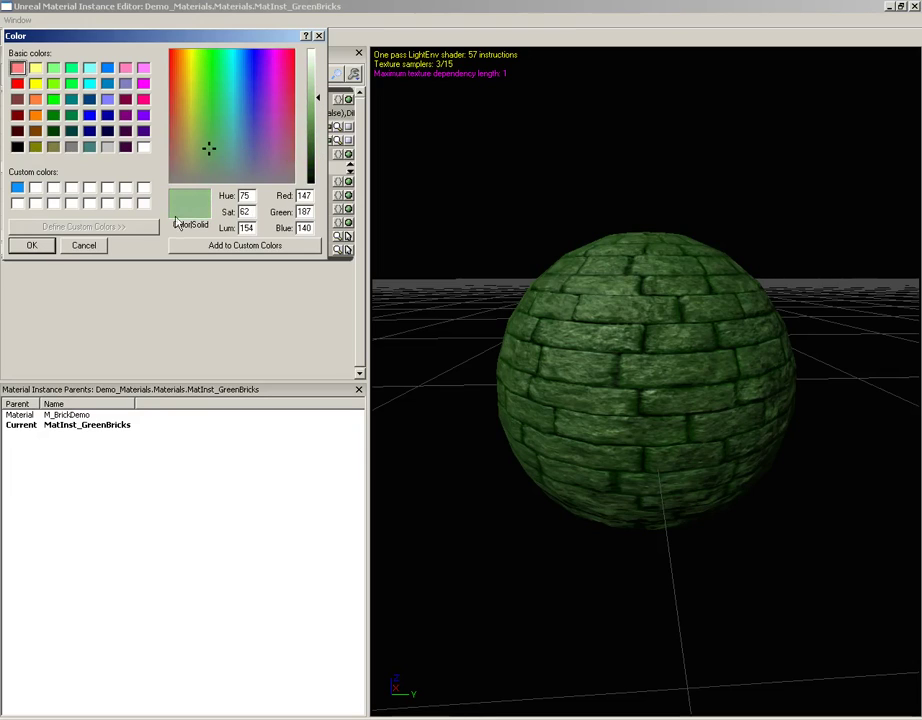
click(317, 150)
click(36, 246)
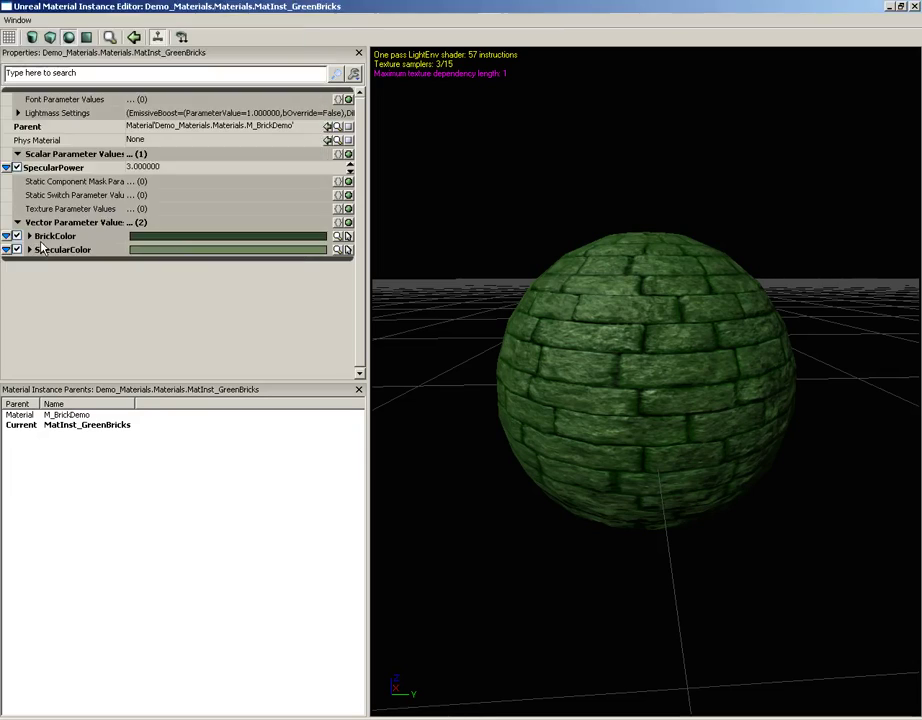
mouse_move(632, 319)
mouse_down()
mouse_move(762, 302)
mouse_move(806, 270)
mouse_move(772, 249)
mouse_move(706, 257)
mouse_move(622, 318)
mouse_up()
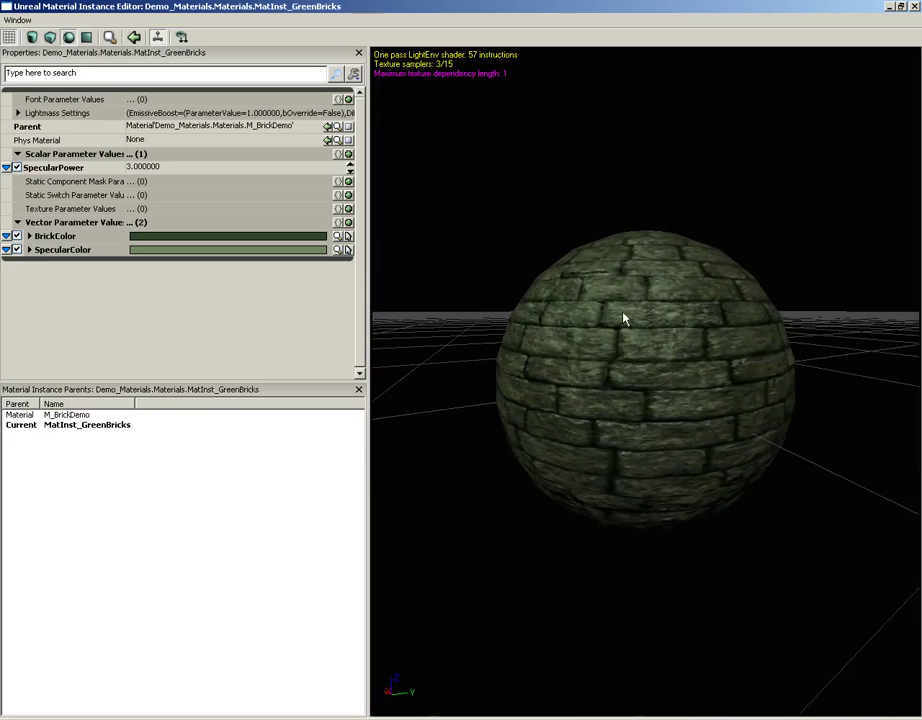
- Close the Material Instance Editor and Content Browser to view the mossy green brick wall
click(913, 6)
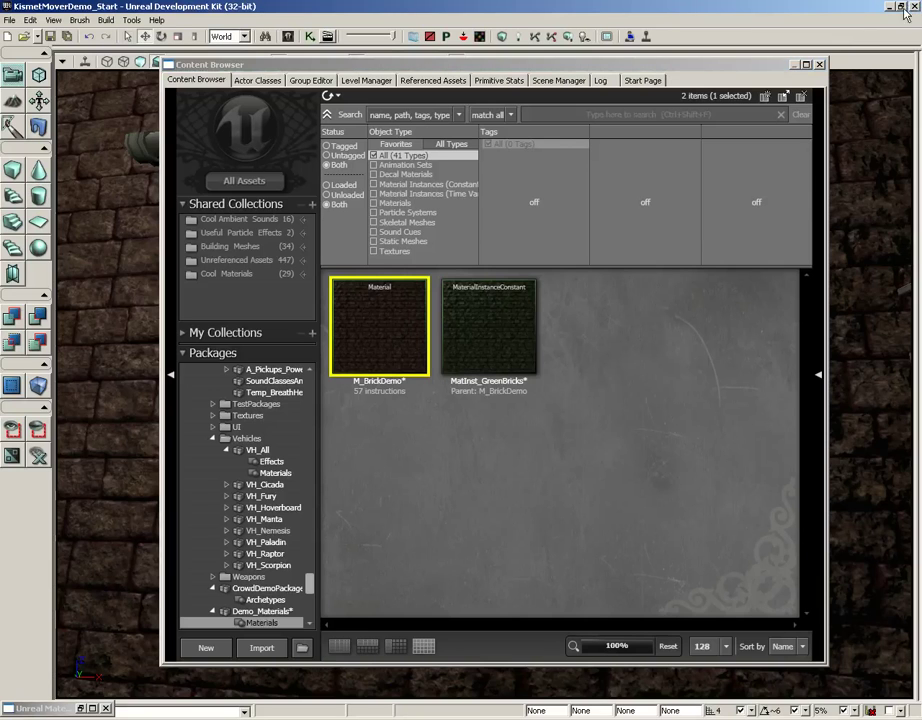
click(520, 310)
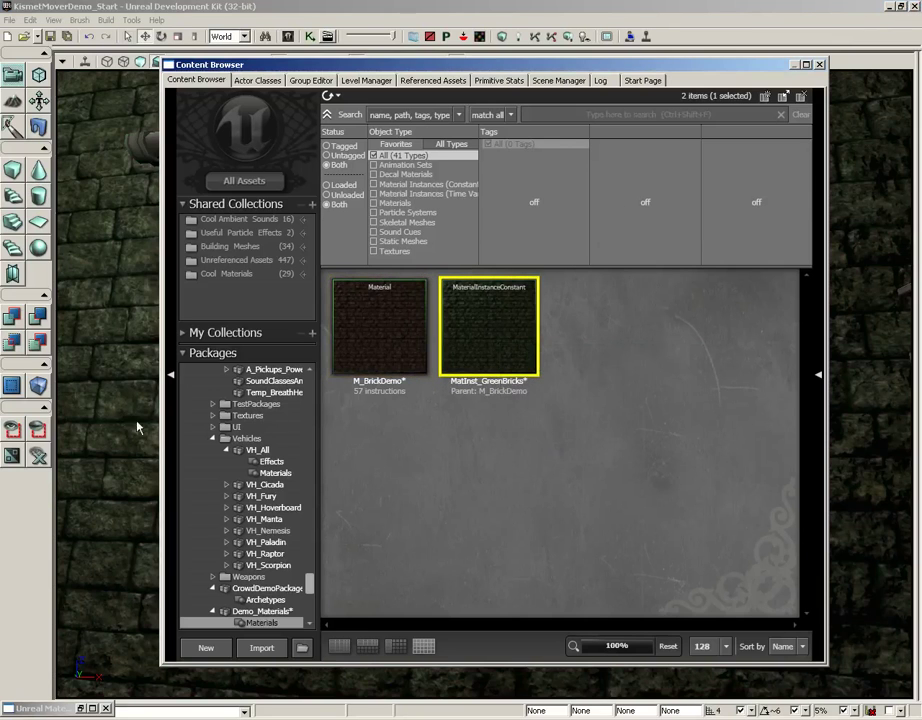
click(821, 66)
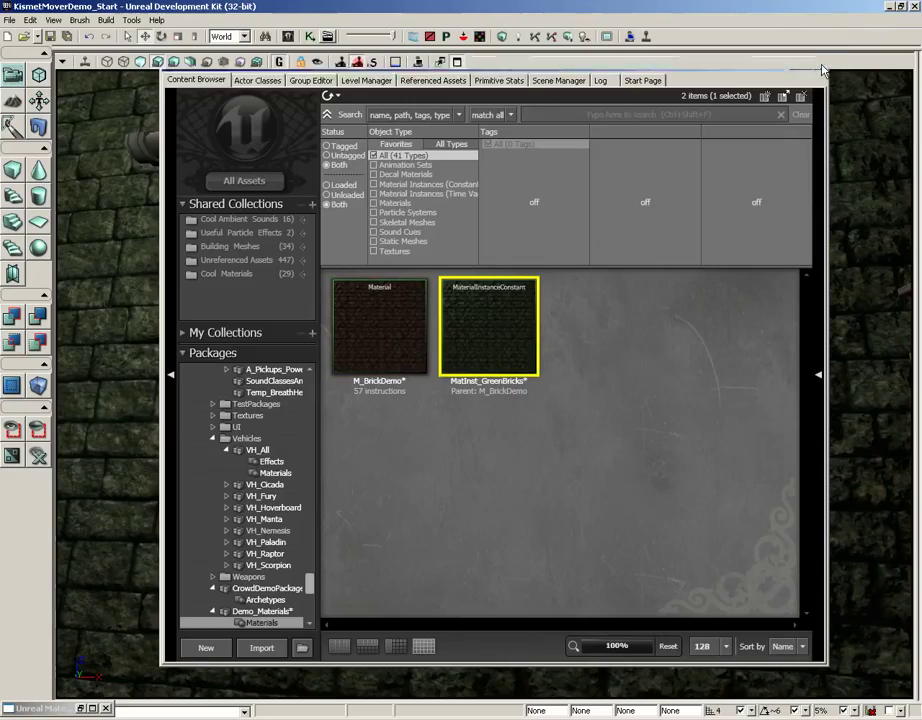
scroll(447, 385, down, 6)
scroll(435, 381, up, 4)
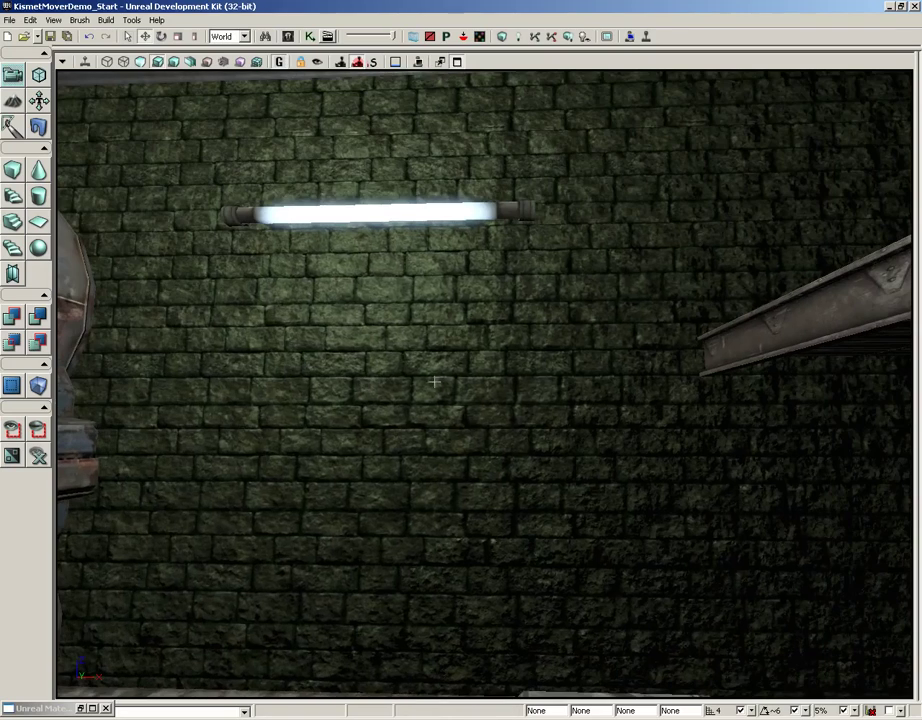